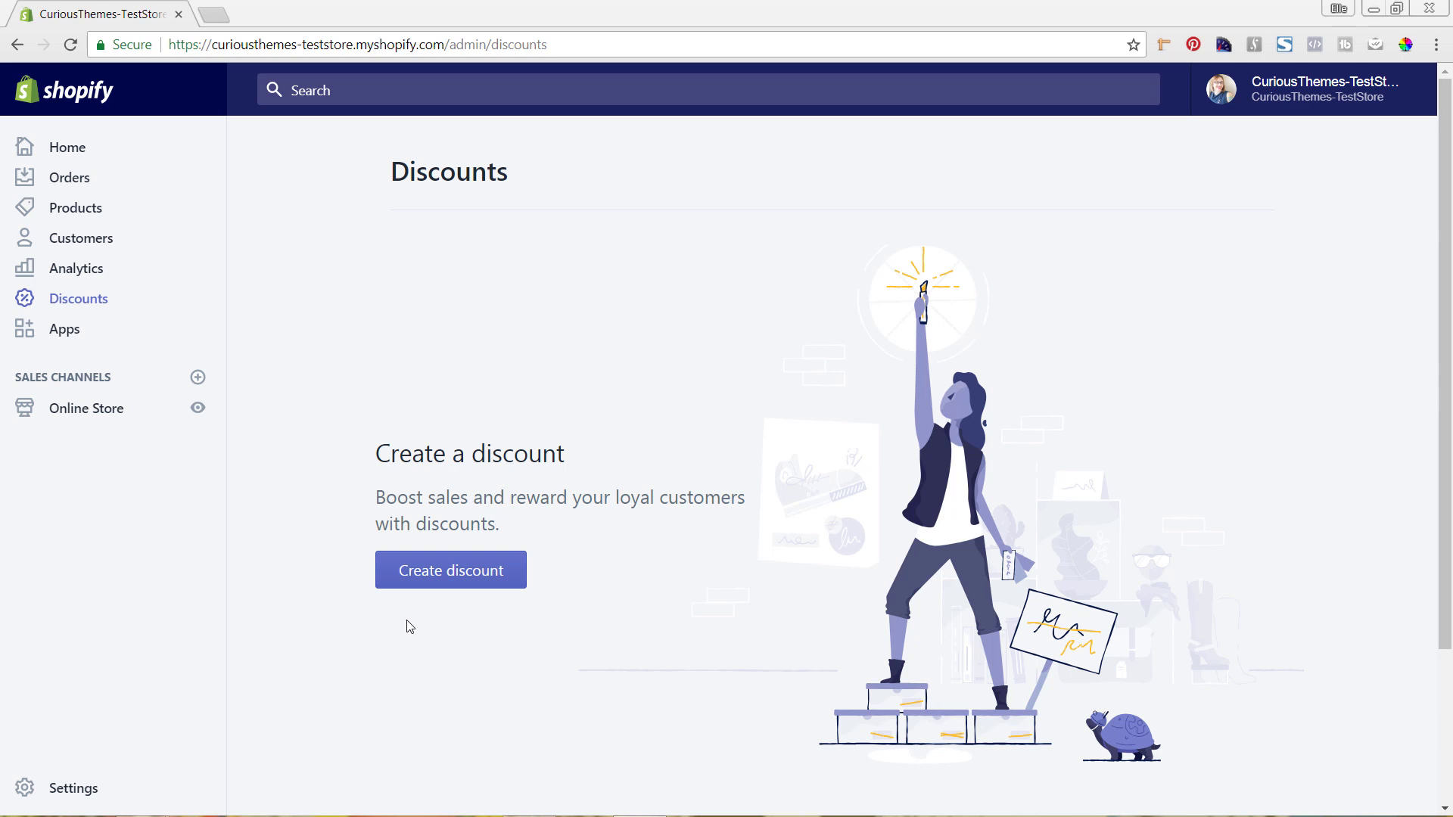
Start a new discount and enter the code BUY1GET1, fixing typos along the way
click(426, 580)
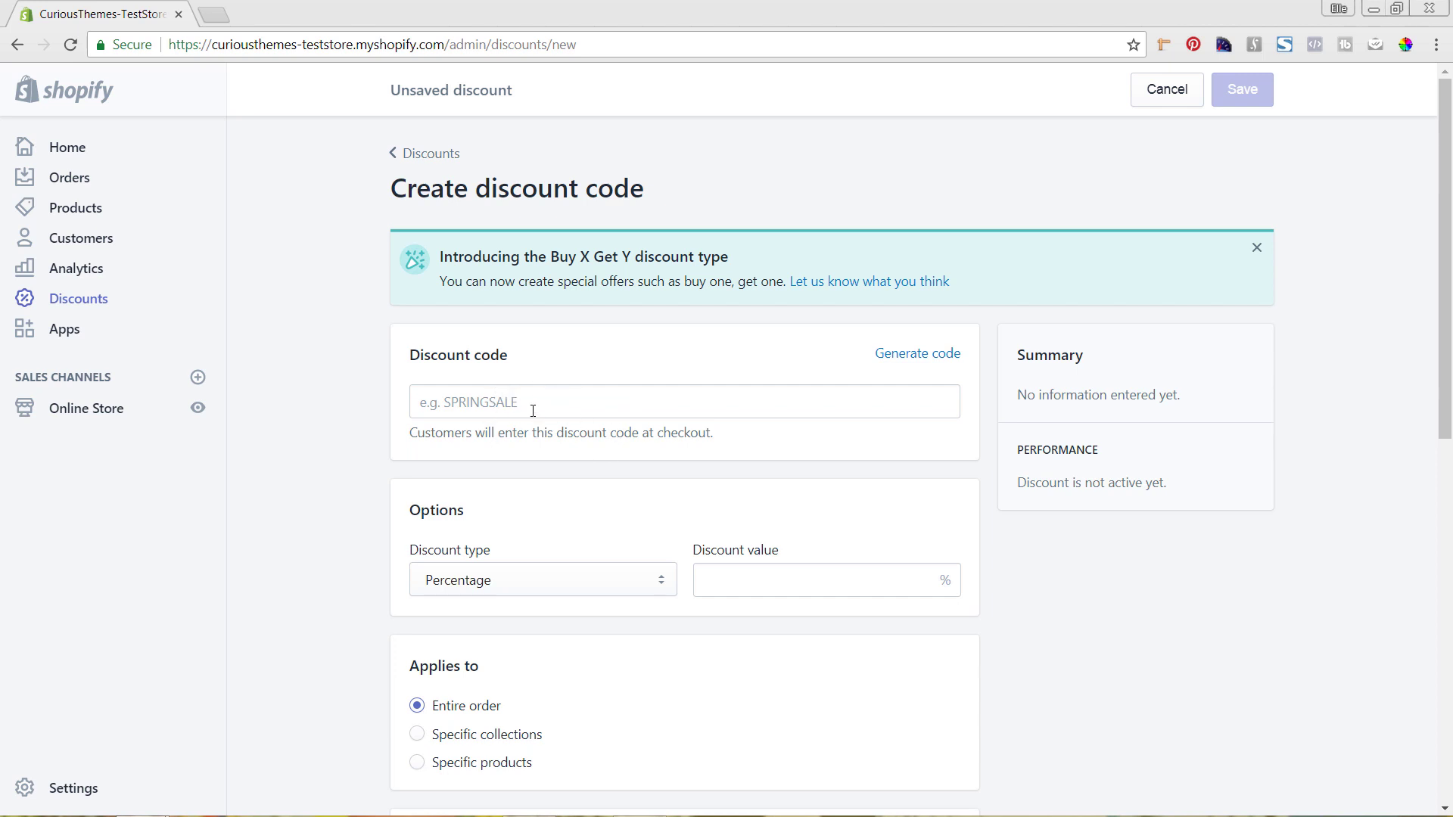
click(532, 411)
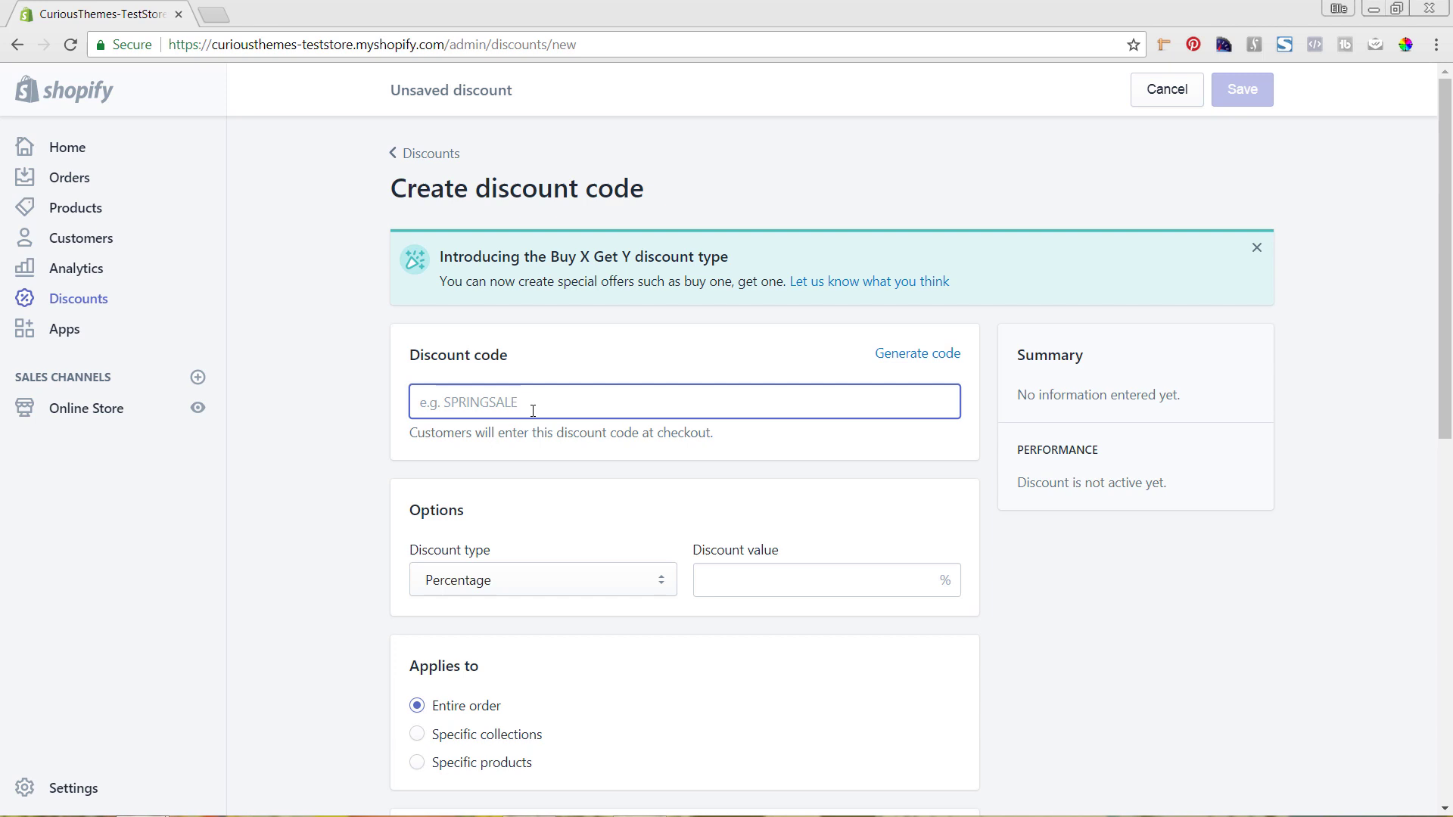
text(BUY)
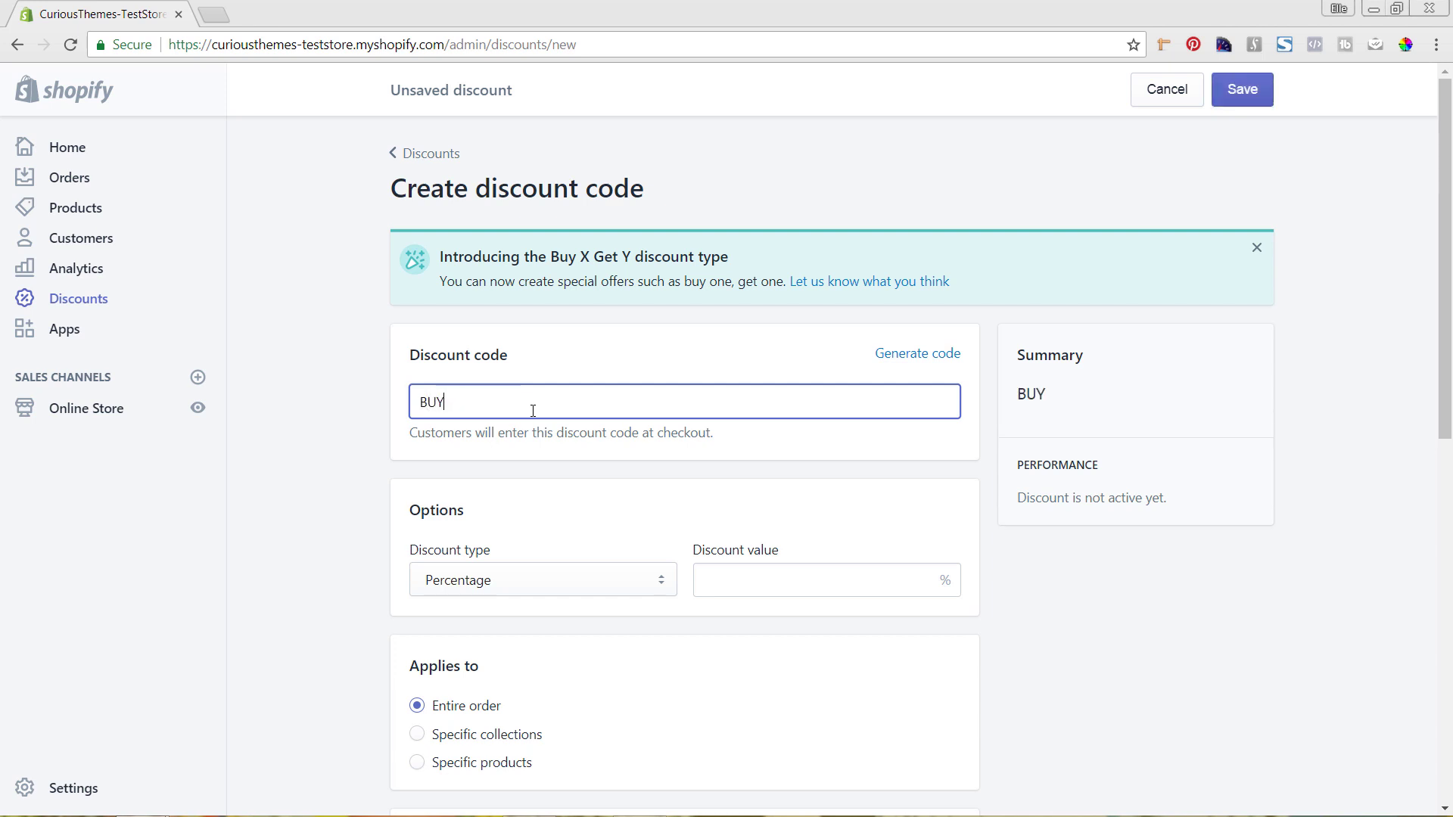
text(1GET1)
scroll(621, 480, down, 1)
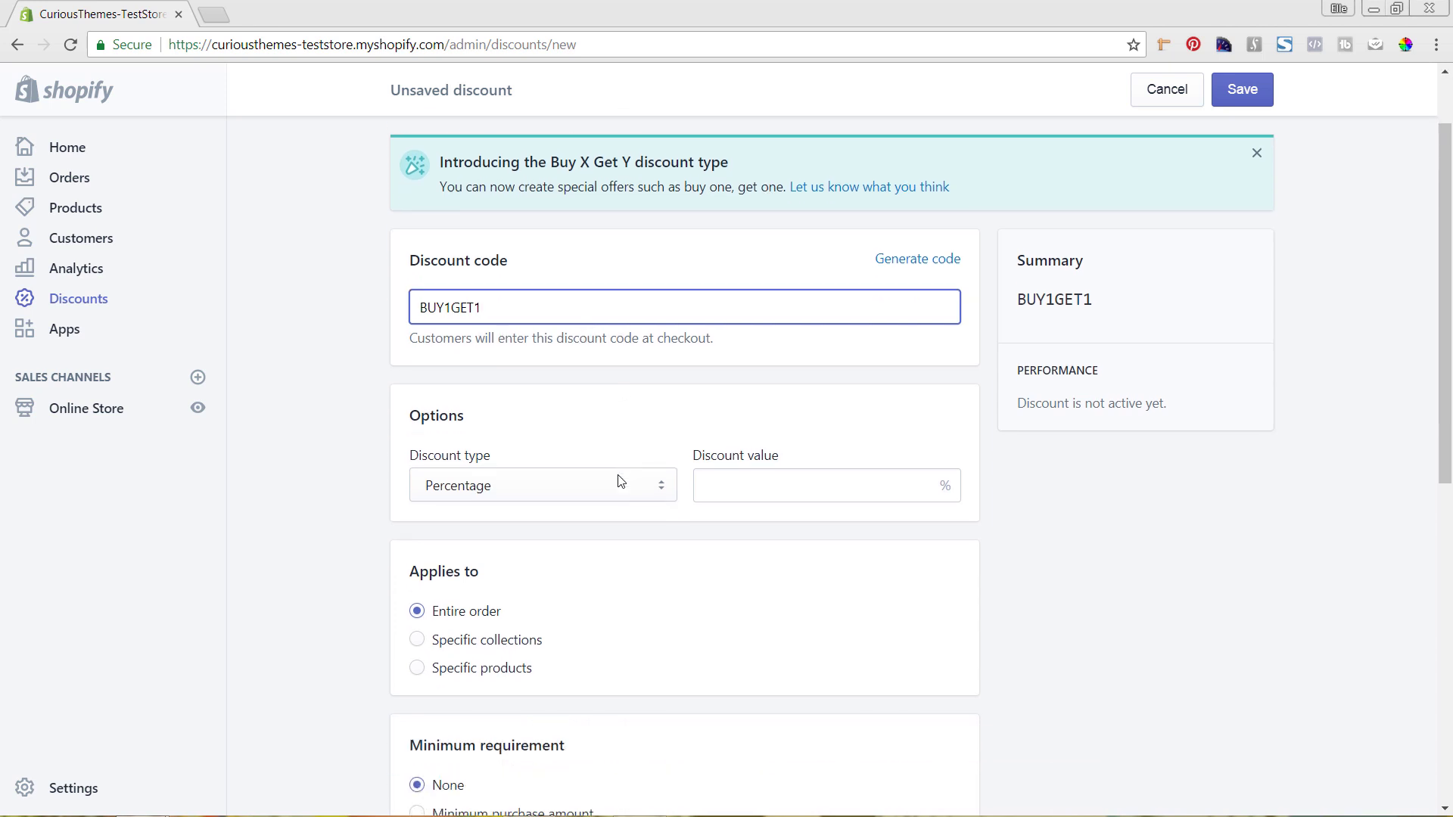
Change the discount type from Percentage to Buy X Get Y
click(561, 495)
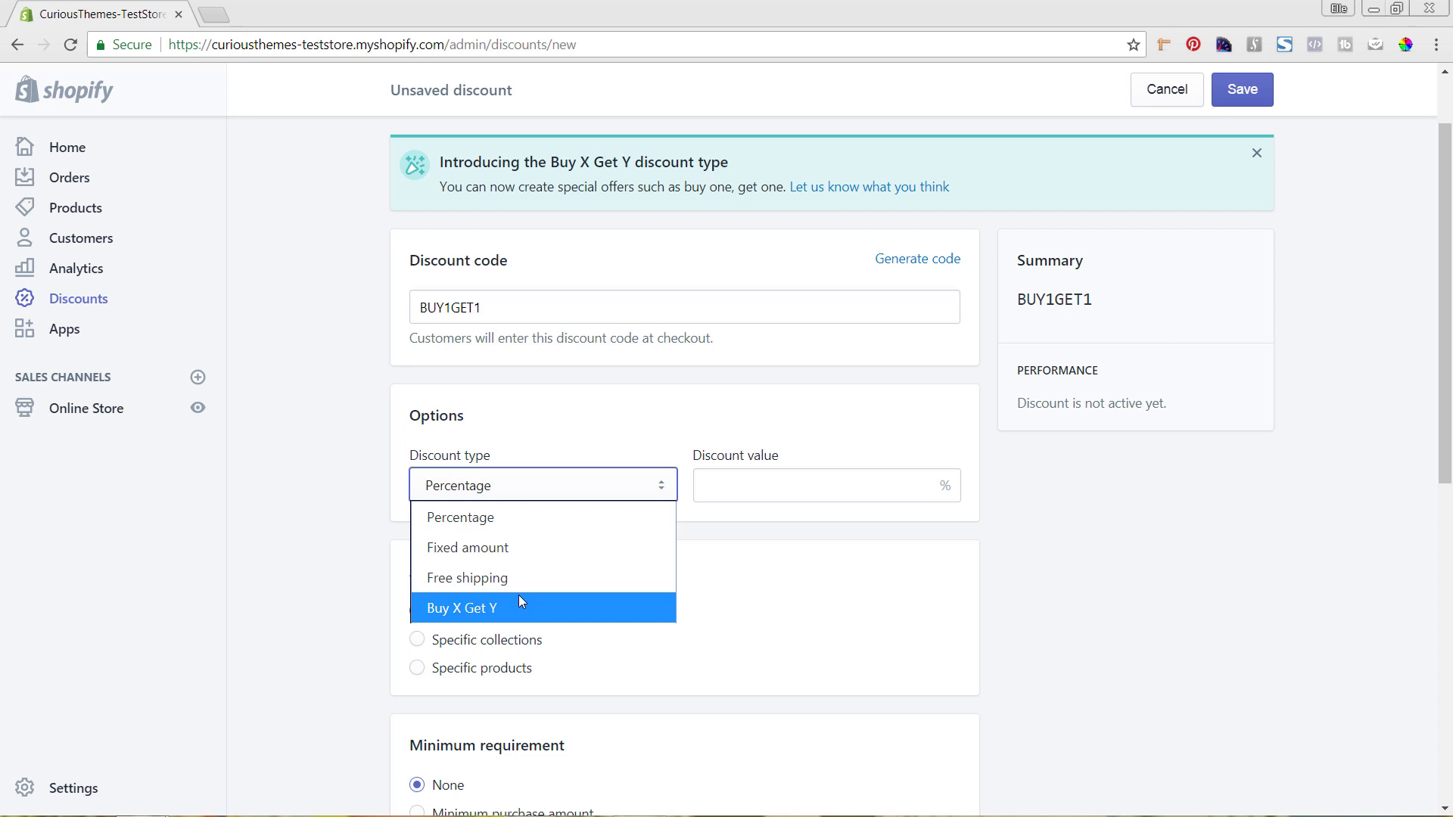
click(492, 609)
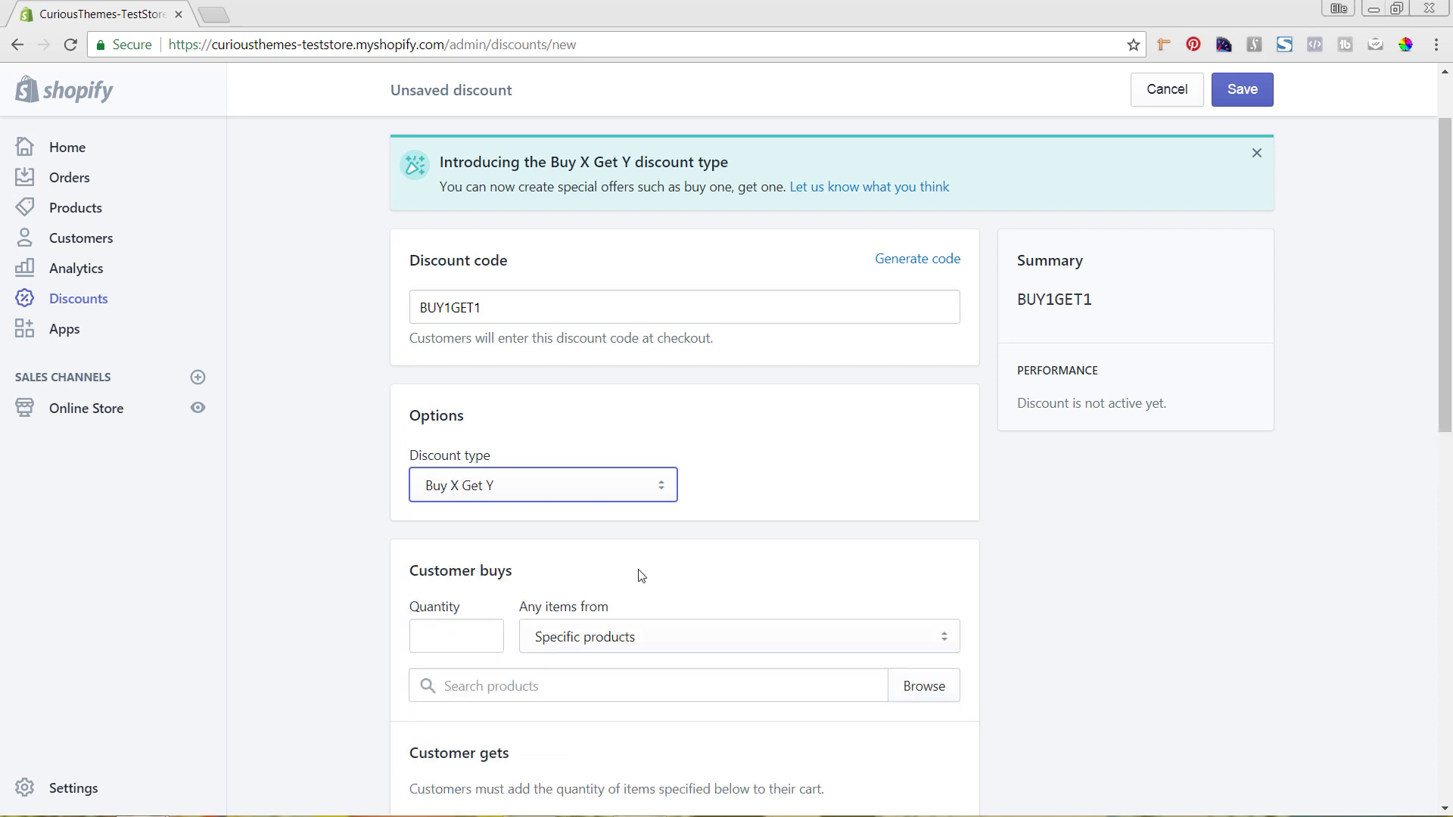
scroll(639, 577, down, 4)
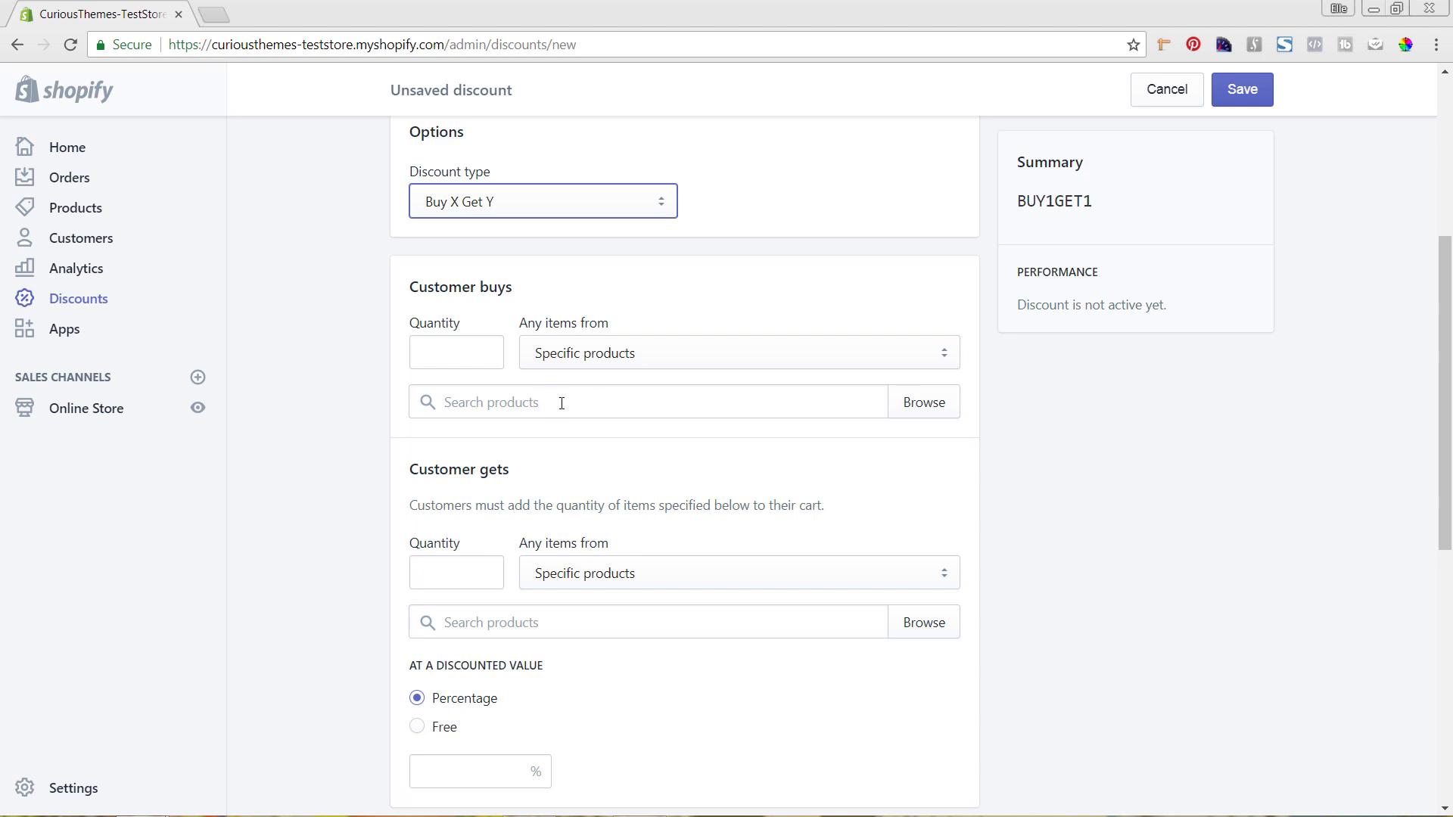
Require customers to buy quantity 1 from the Charms collection
click(626, 399)
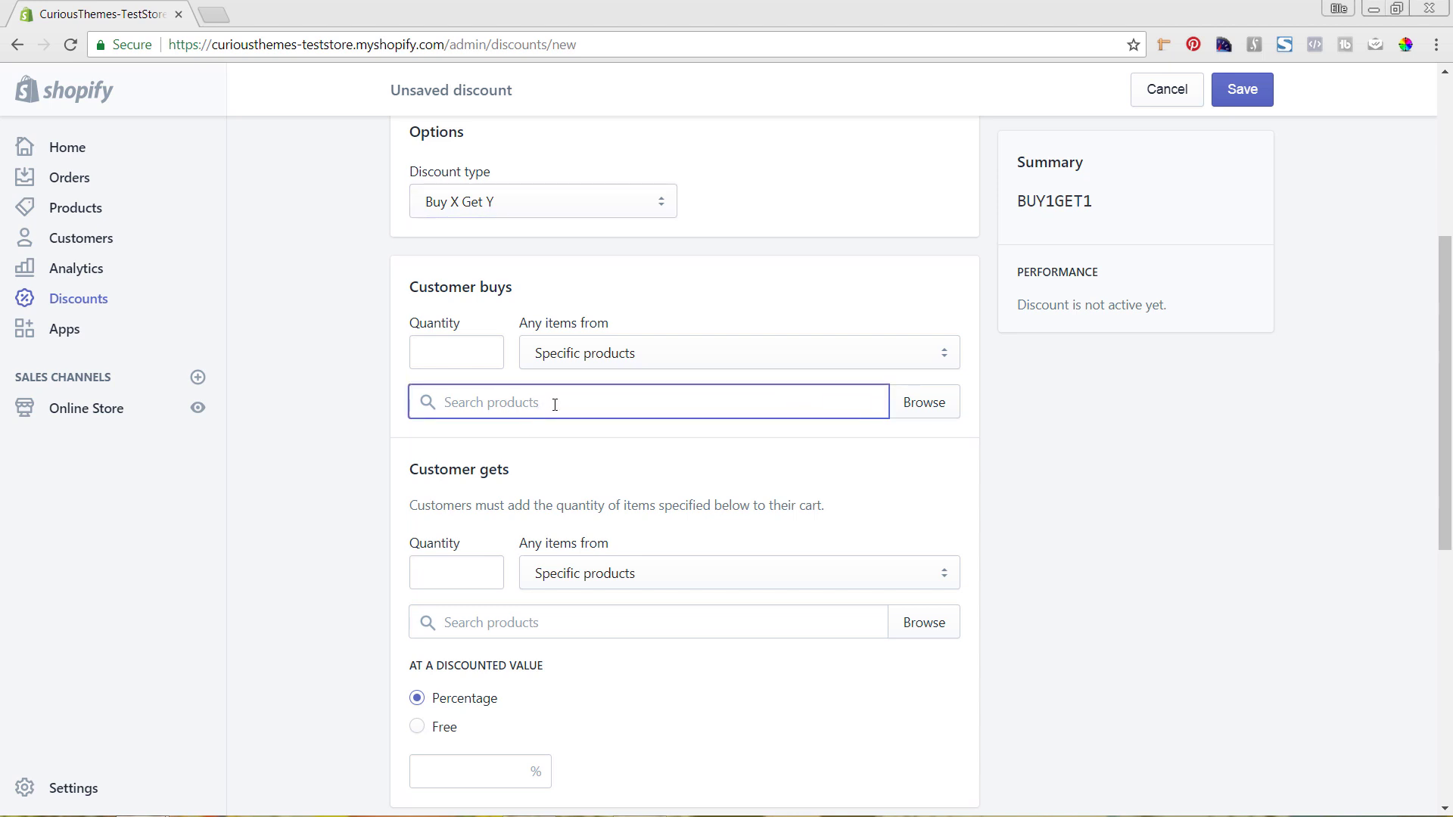
click(637, 365)
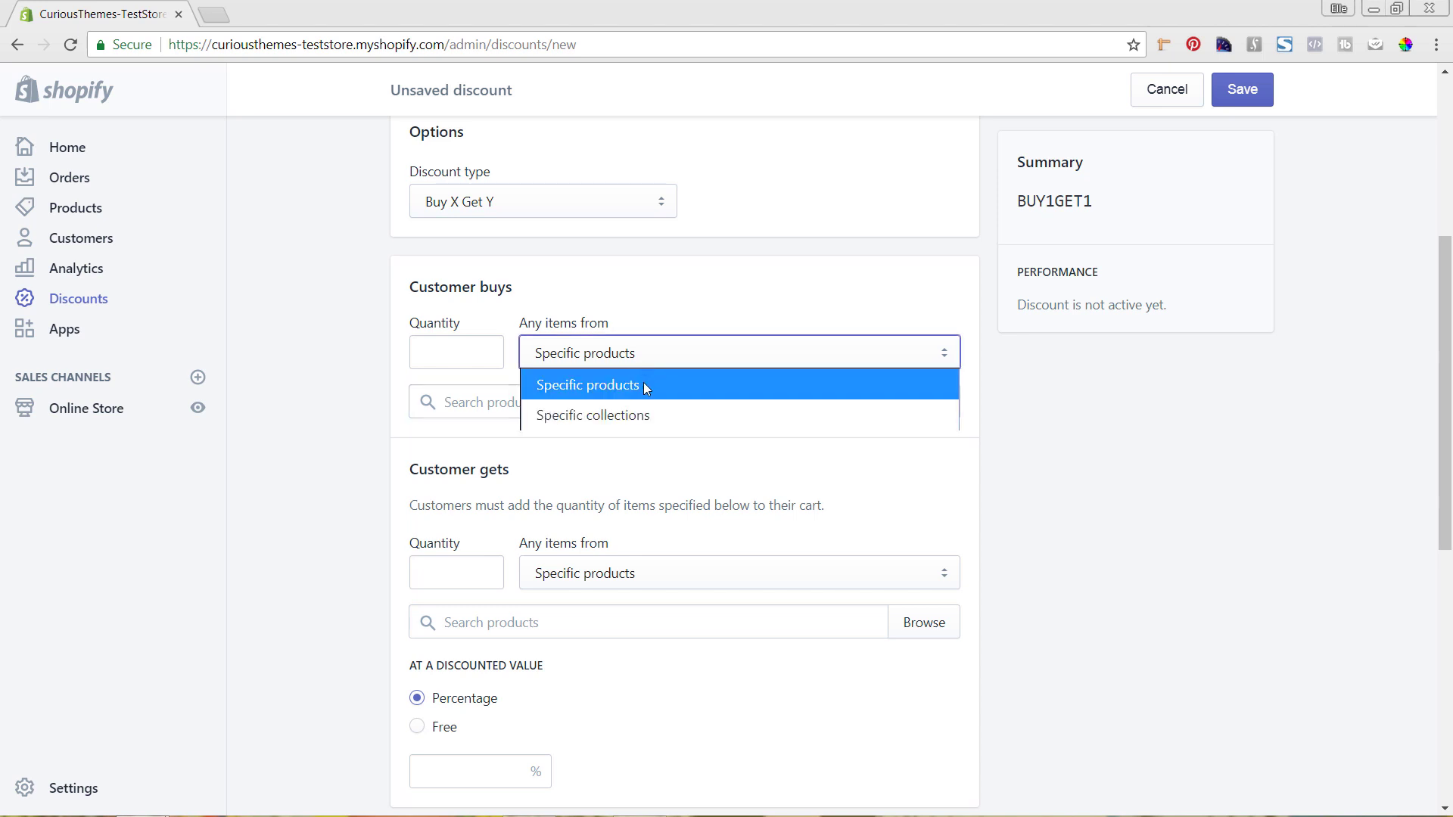
click(629, 420)
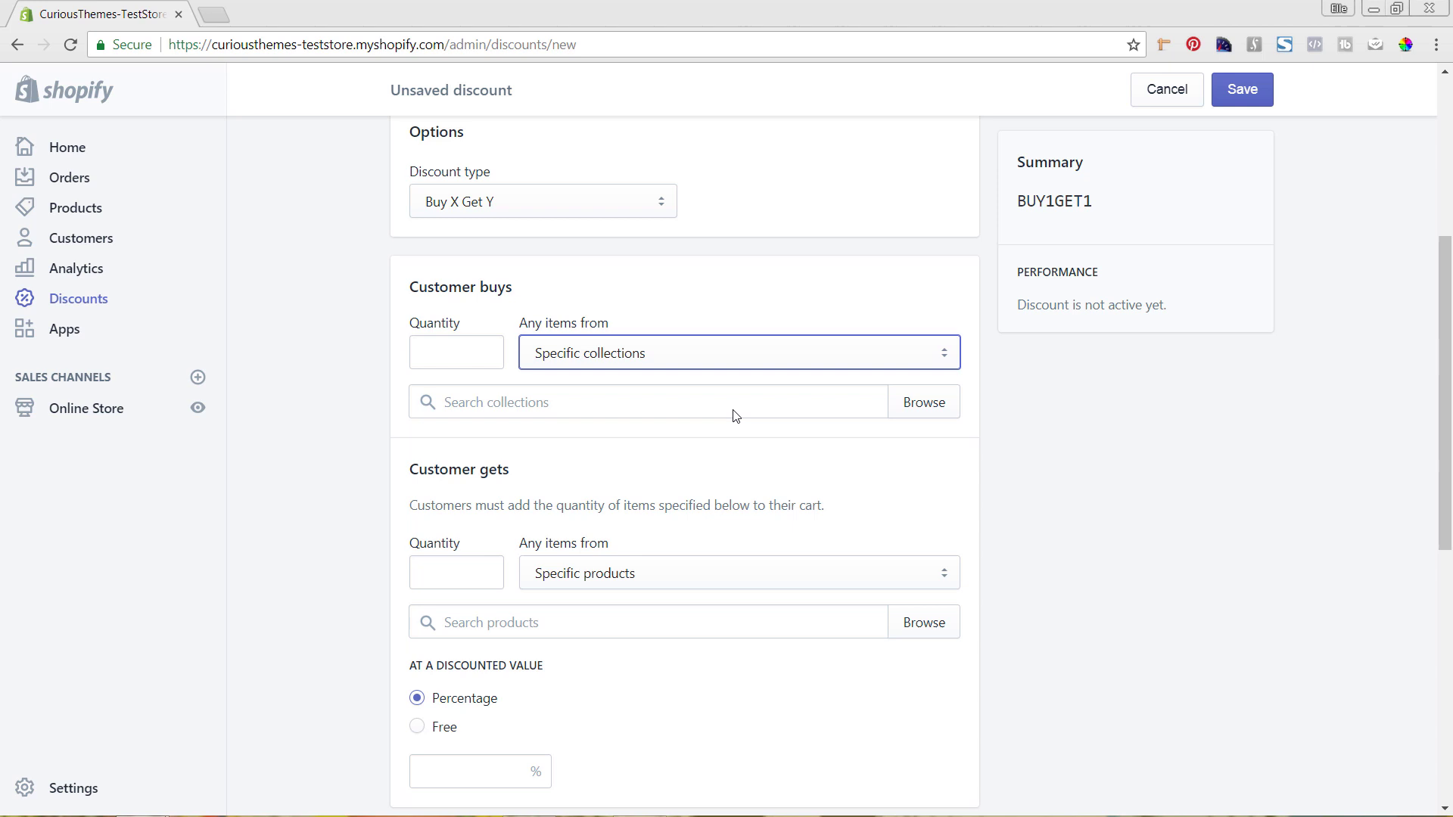
click(937, 405)
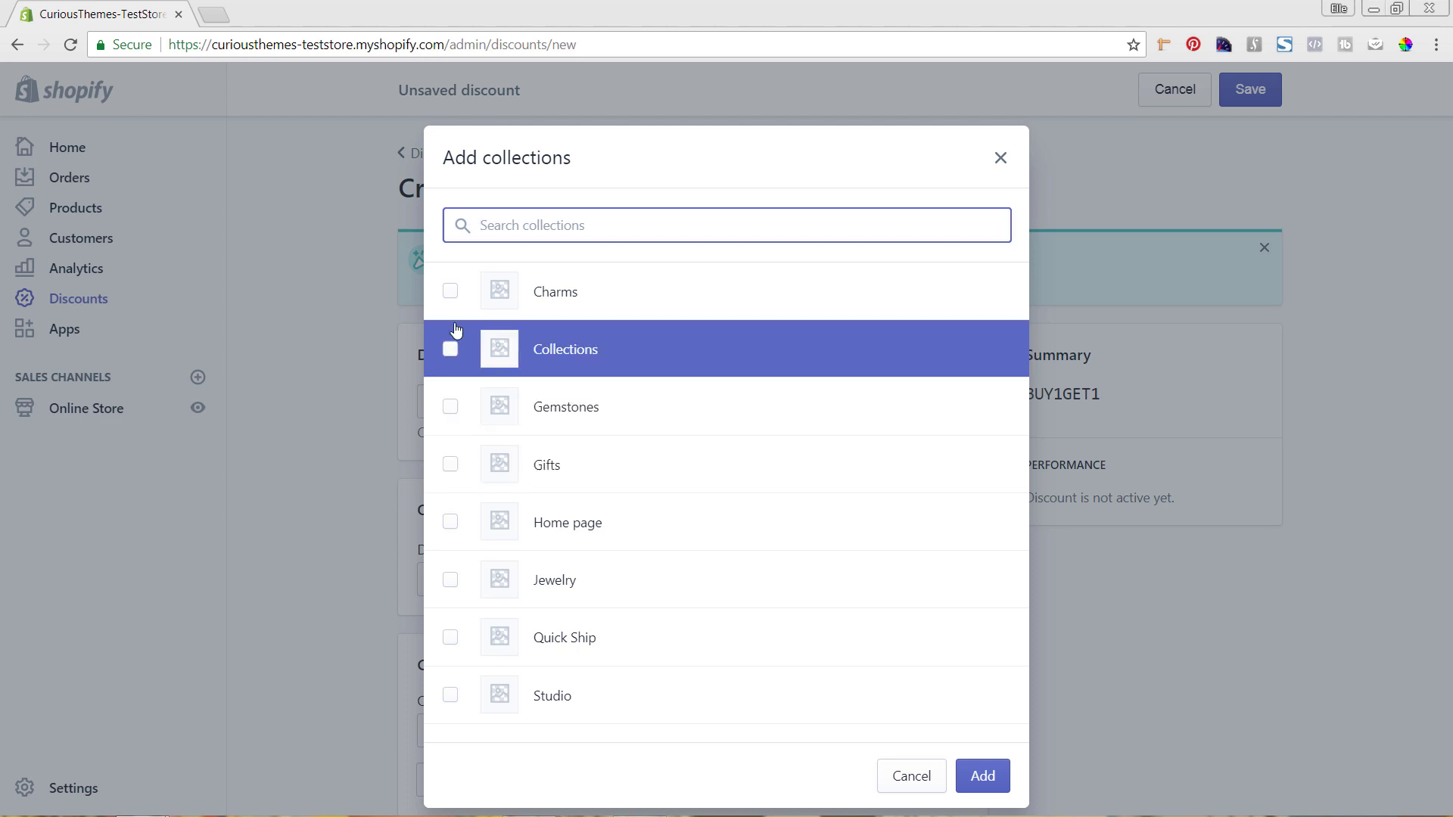
click(450, 292)
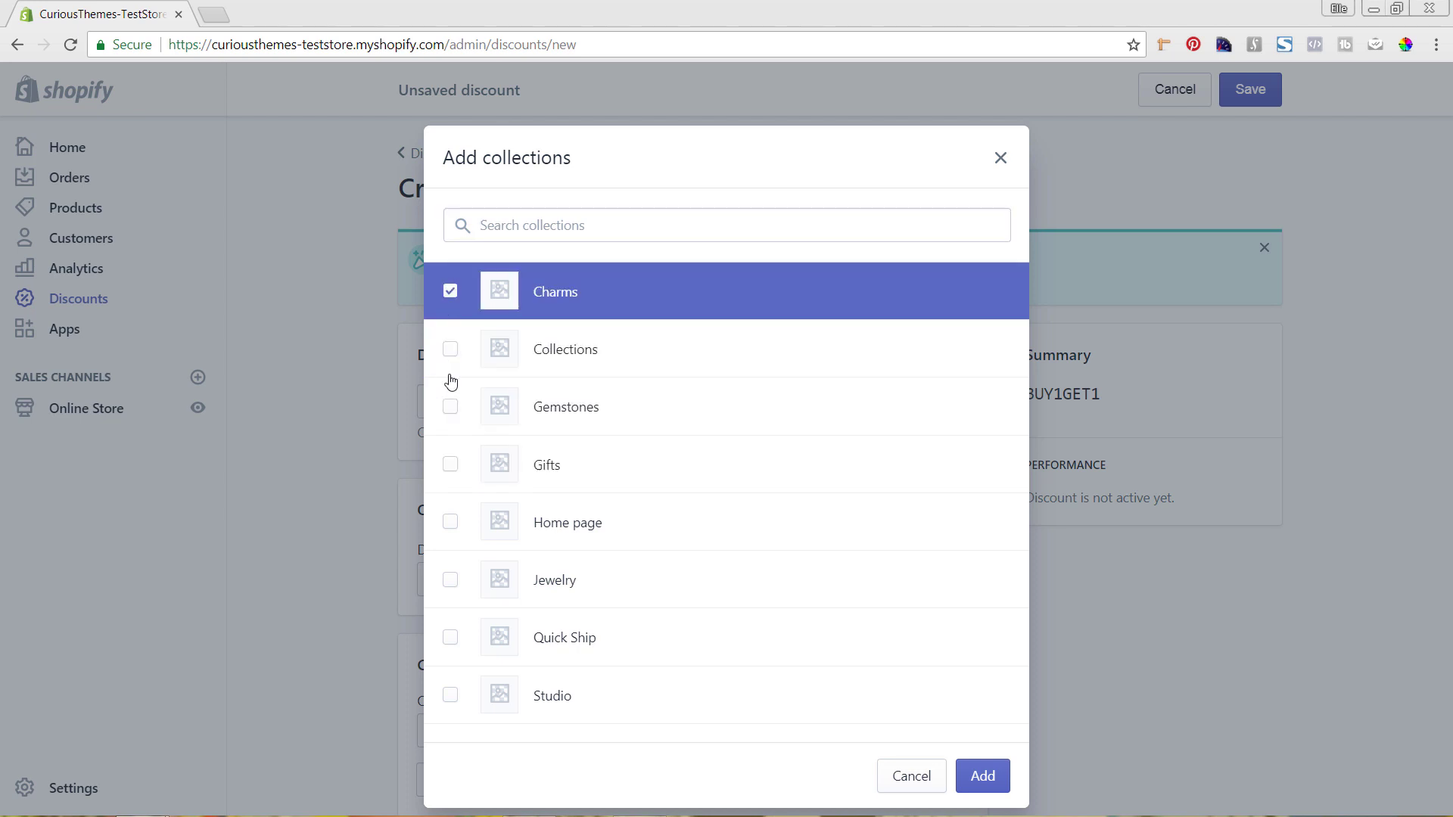
click(984, 775)
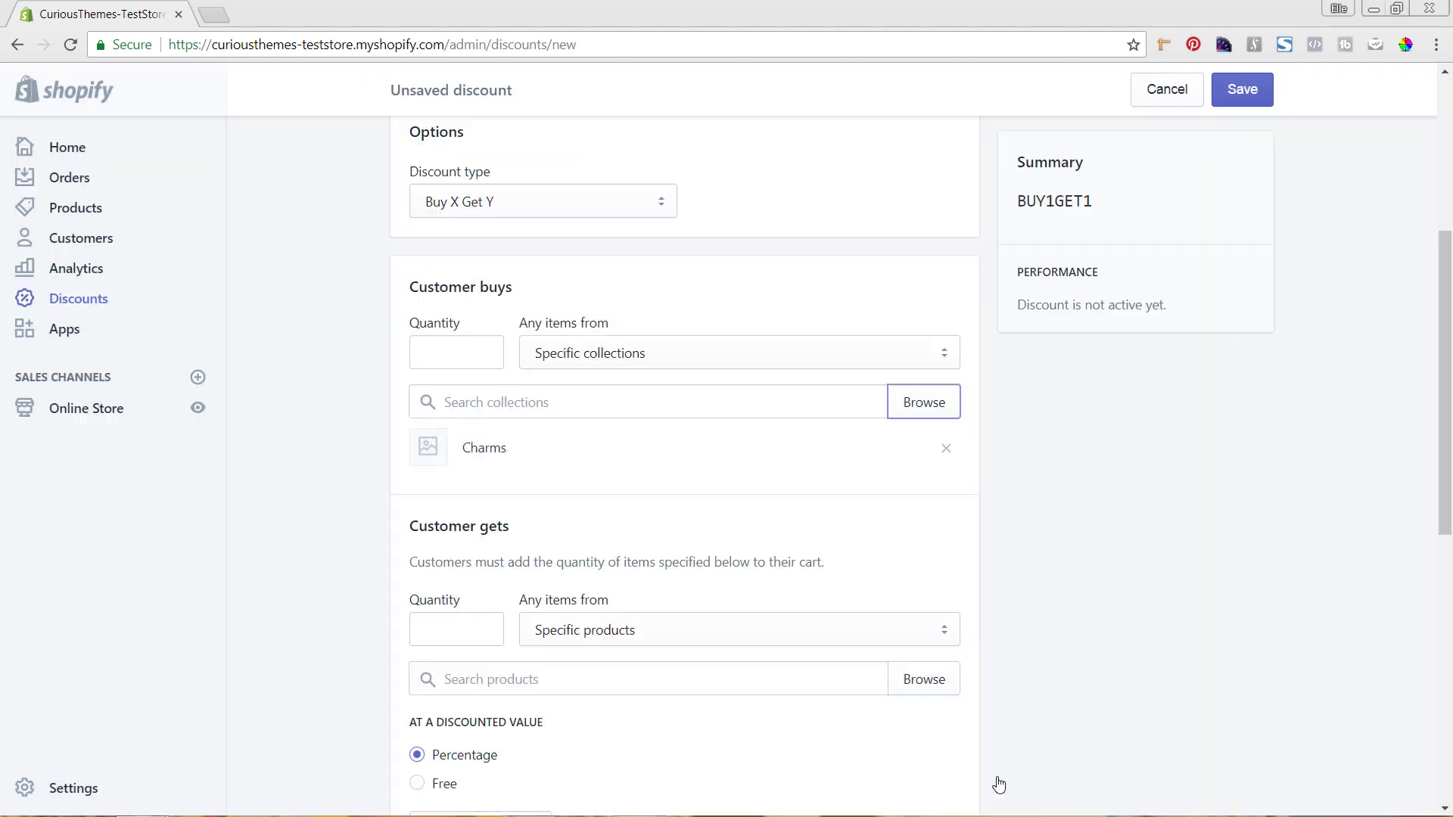
click(463, 352)
click(486, 348)
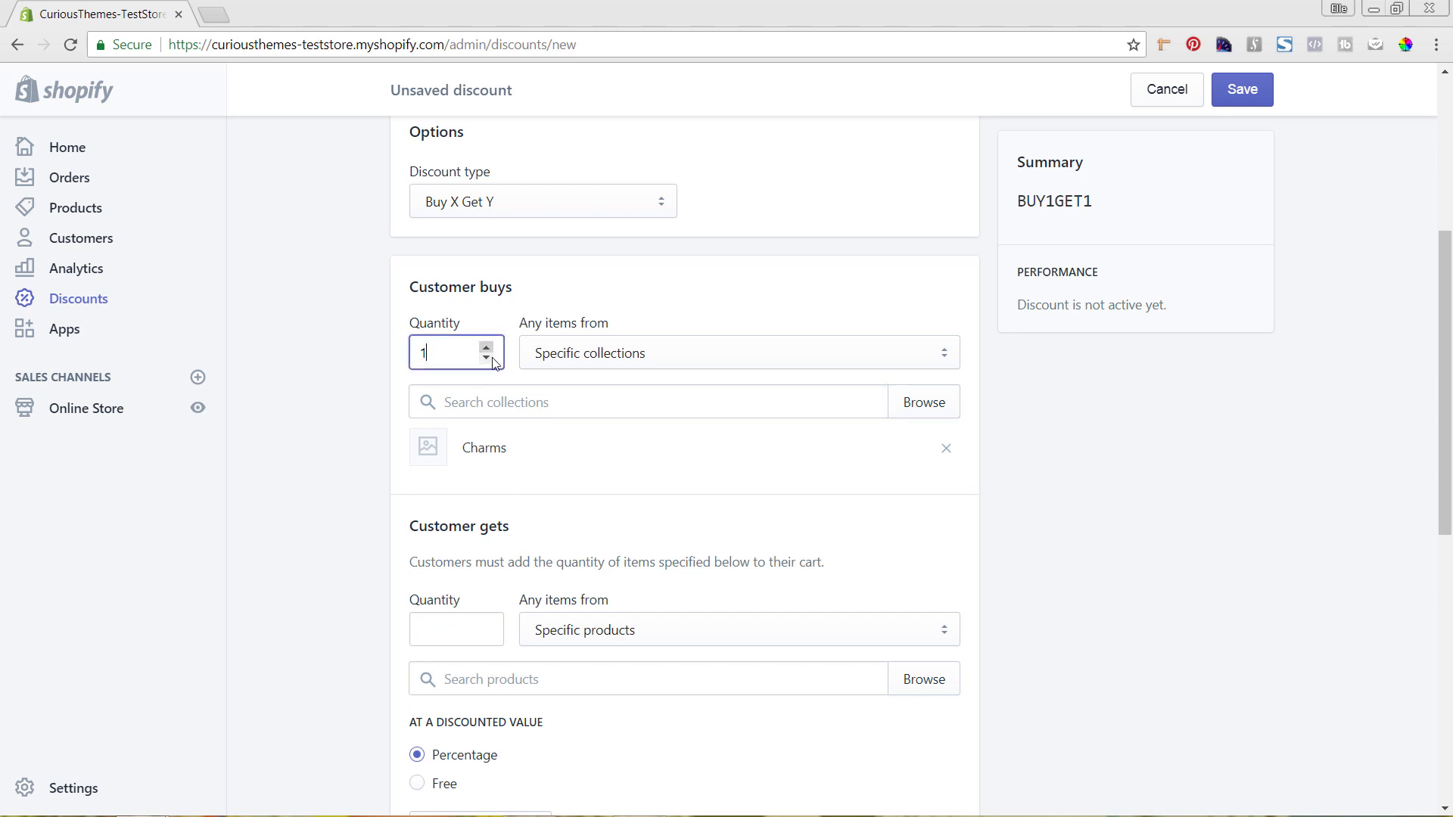
click(1070, 480)
scroll(1055, 480, down, 1)
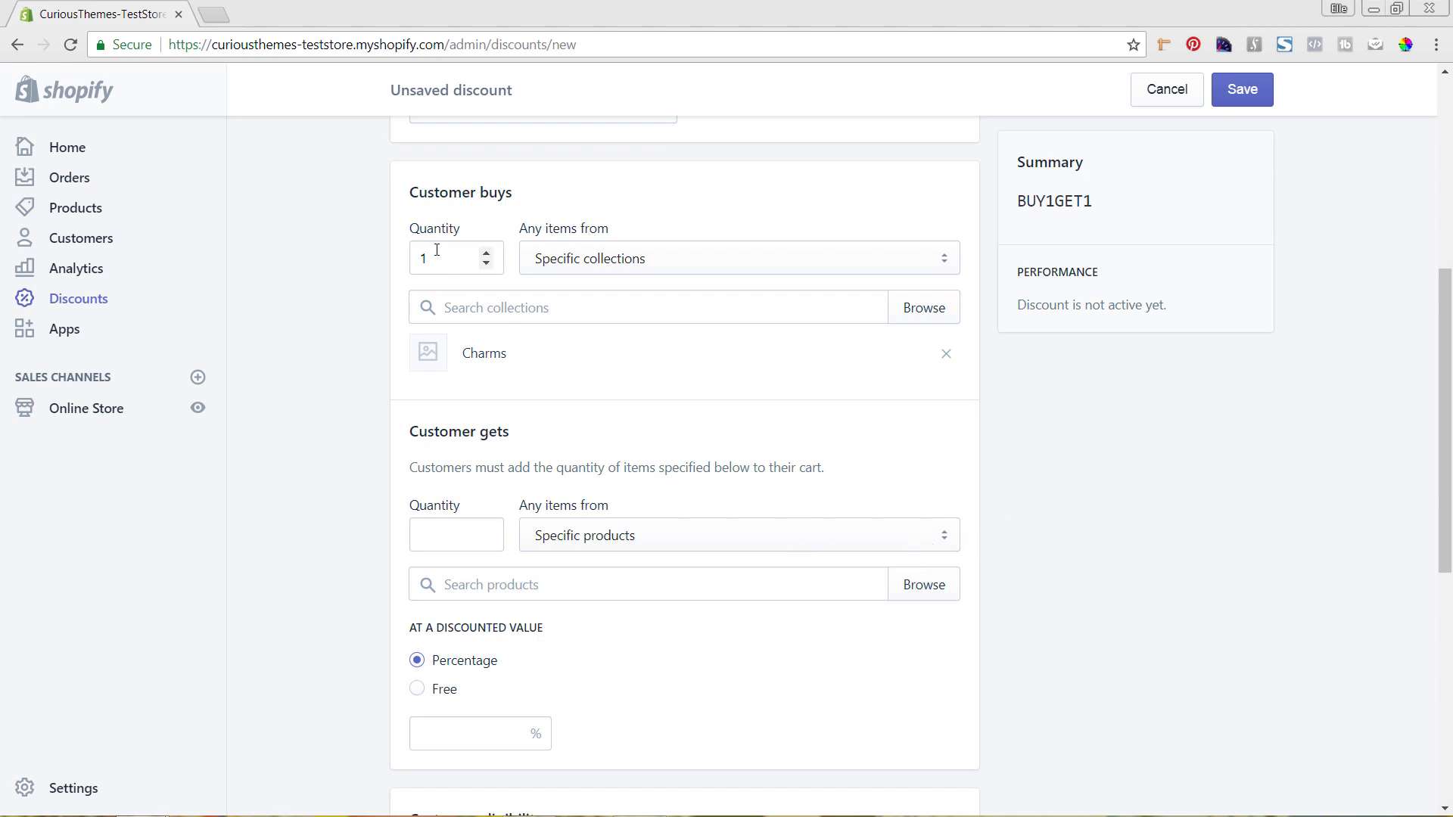
Raise the buy quantity to 2 and make customers get 1 item from Charms
click(486, 254)
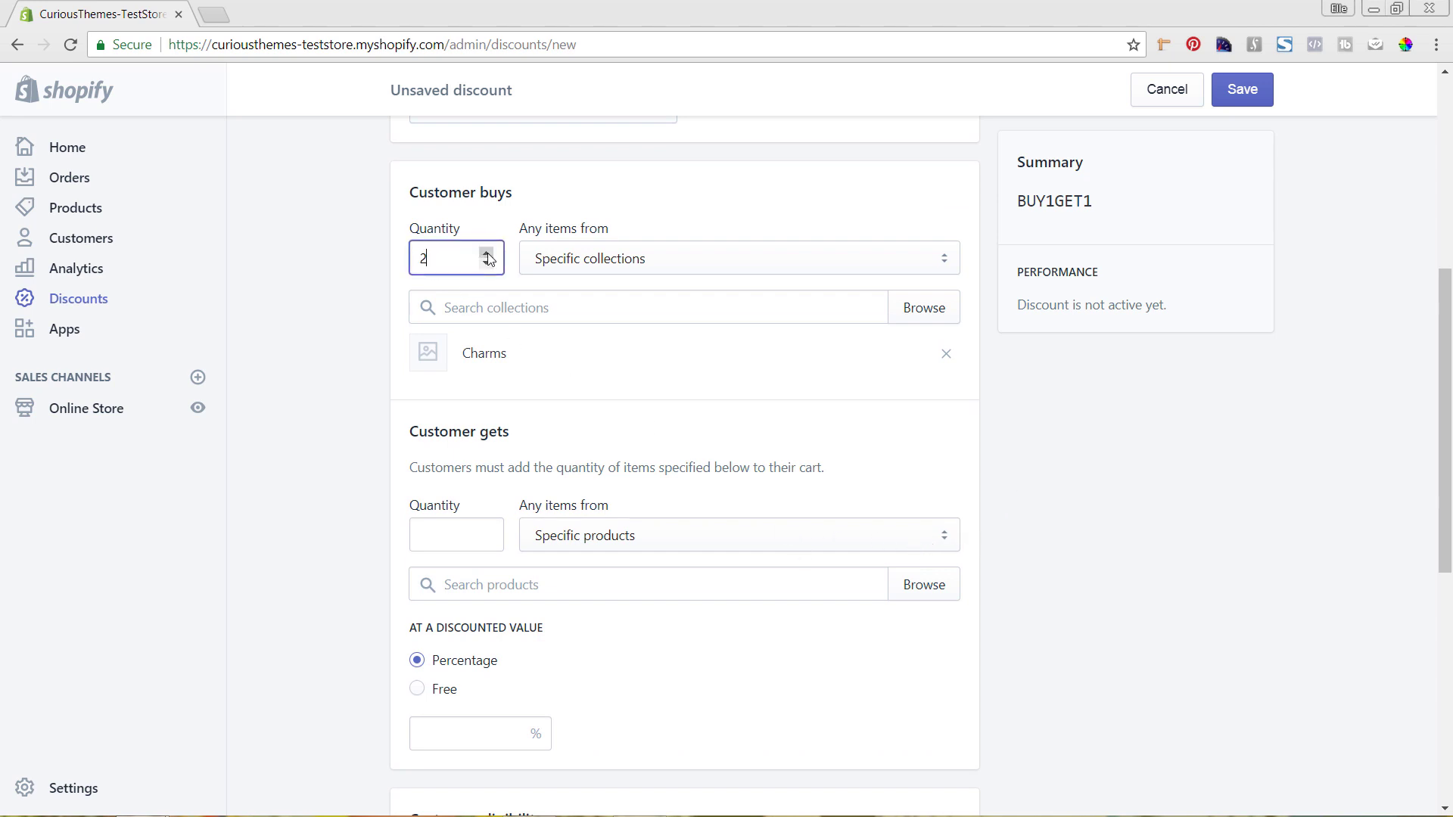
click(486, 529)
click(627, 543)
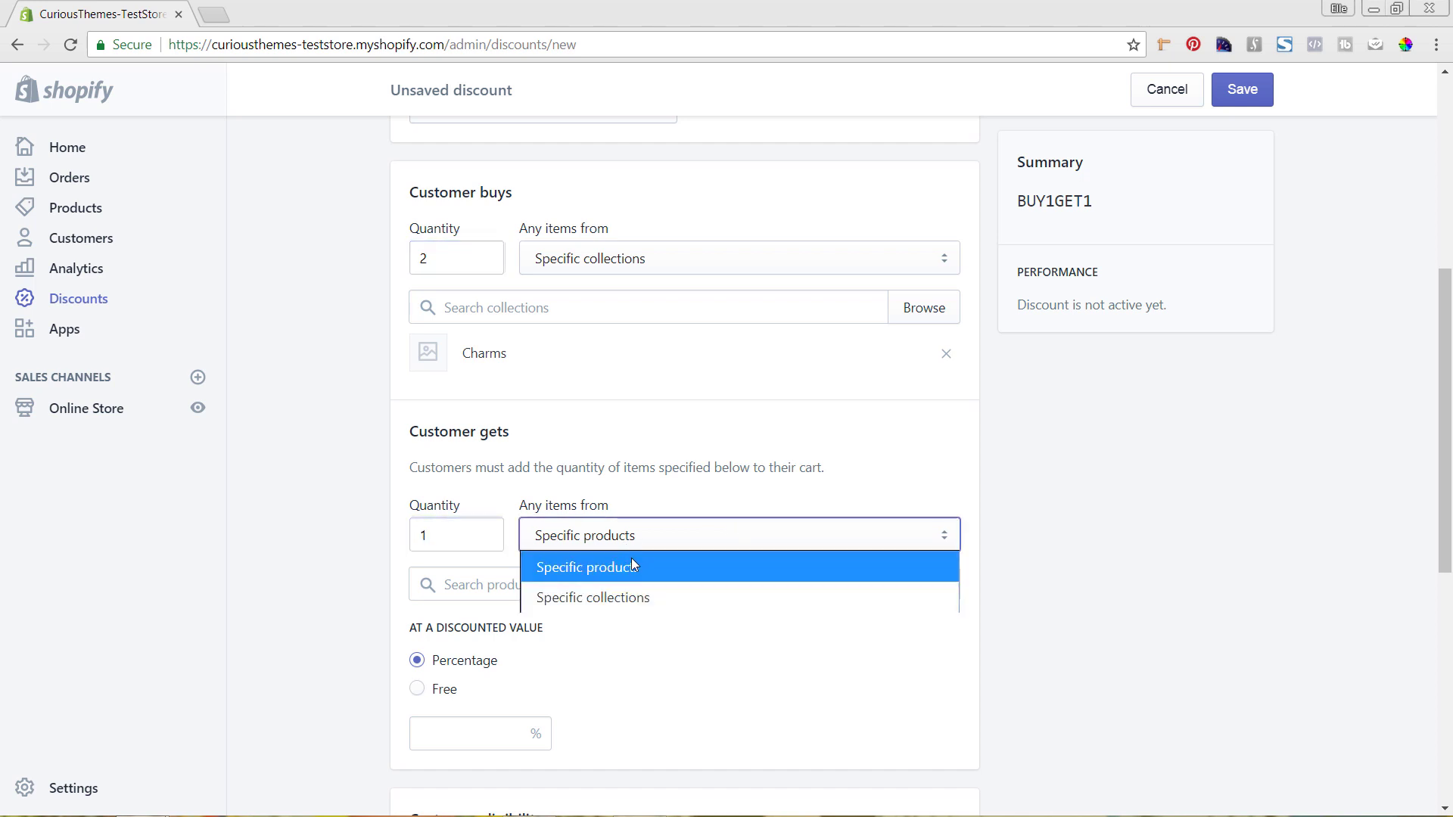
click(623, 596)
click(925, 592)
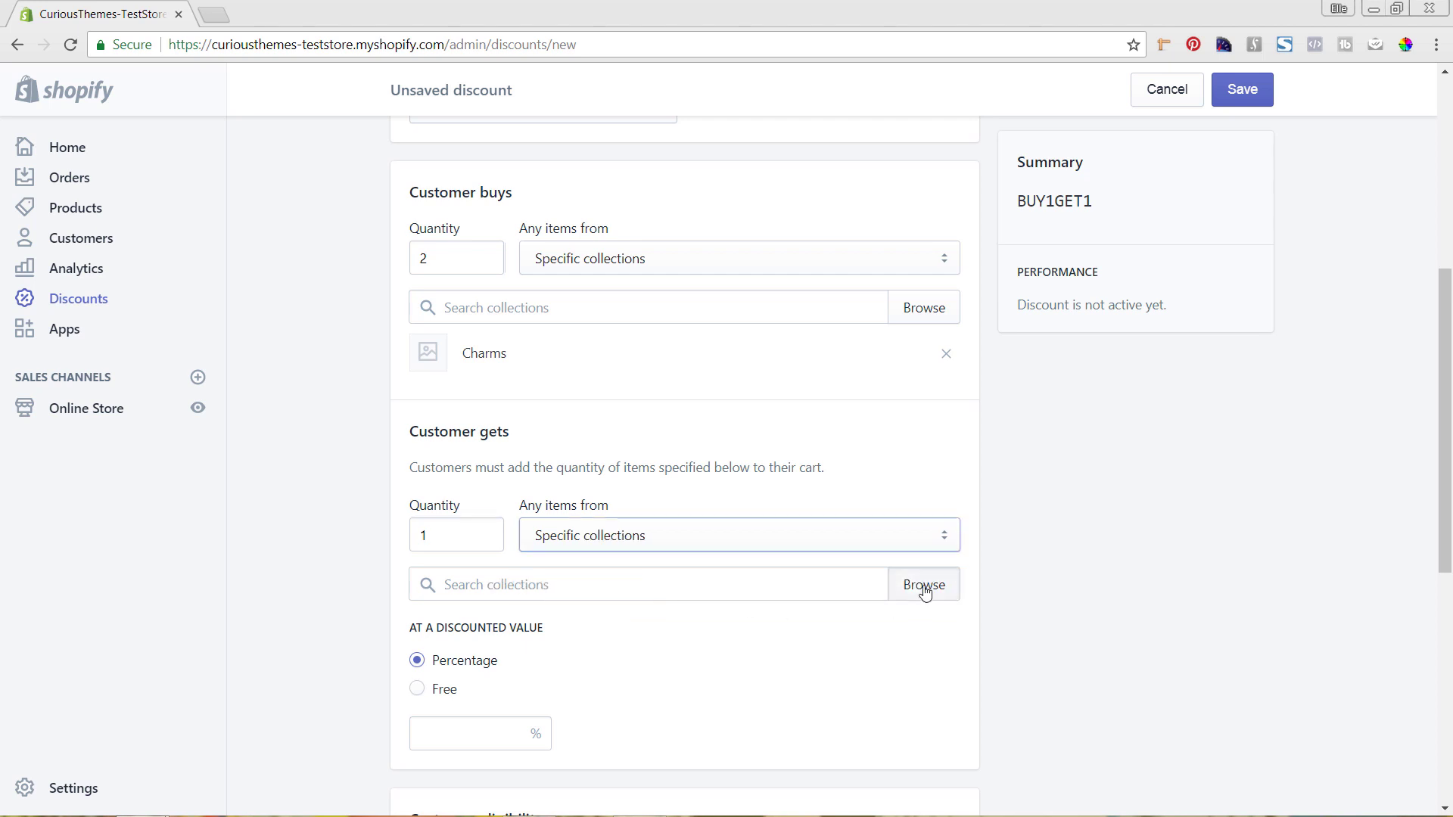
click(449, 291)
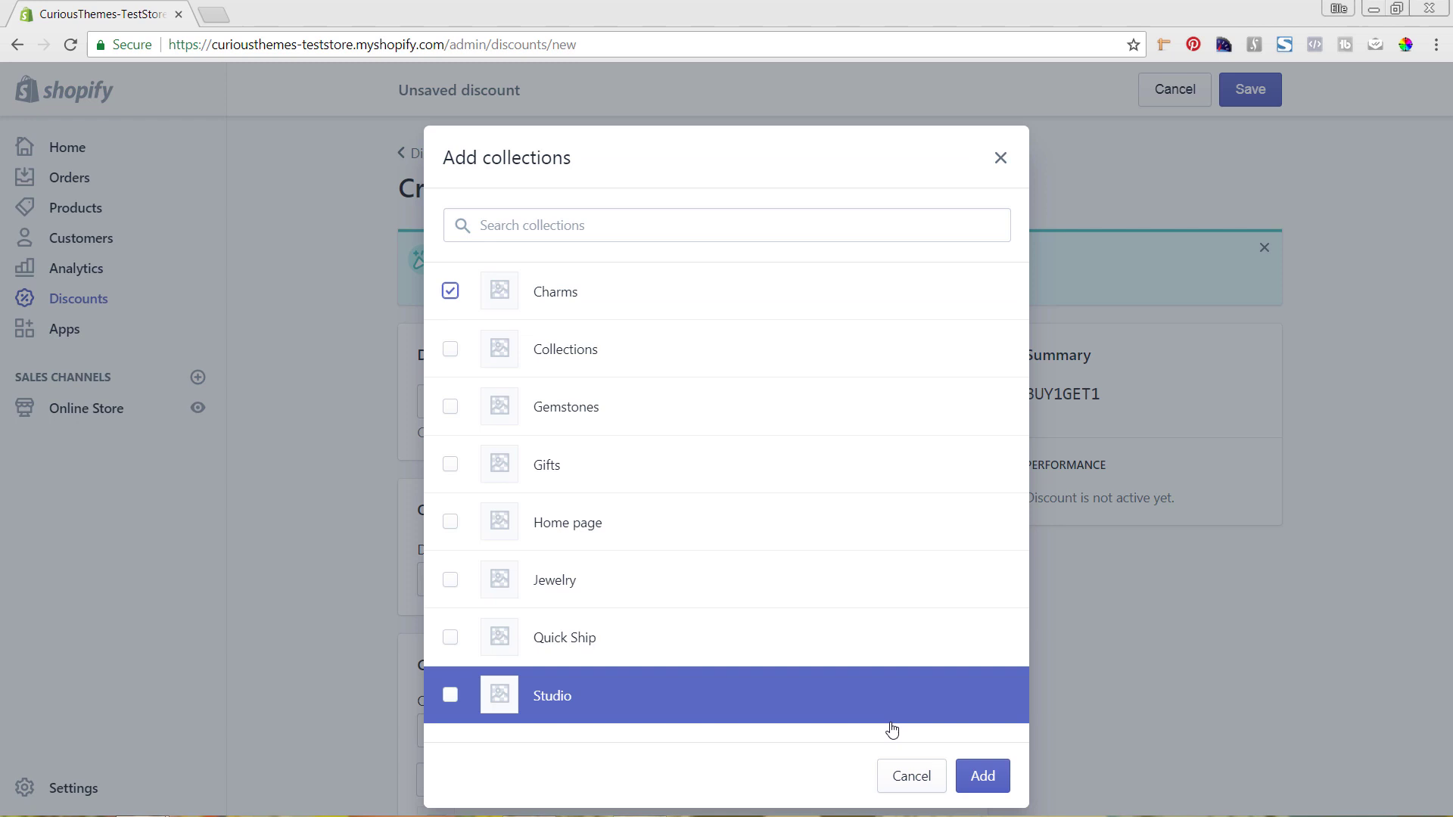
click(982, 775)
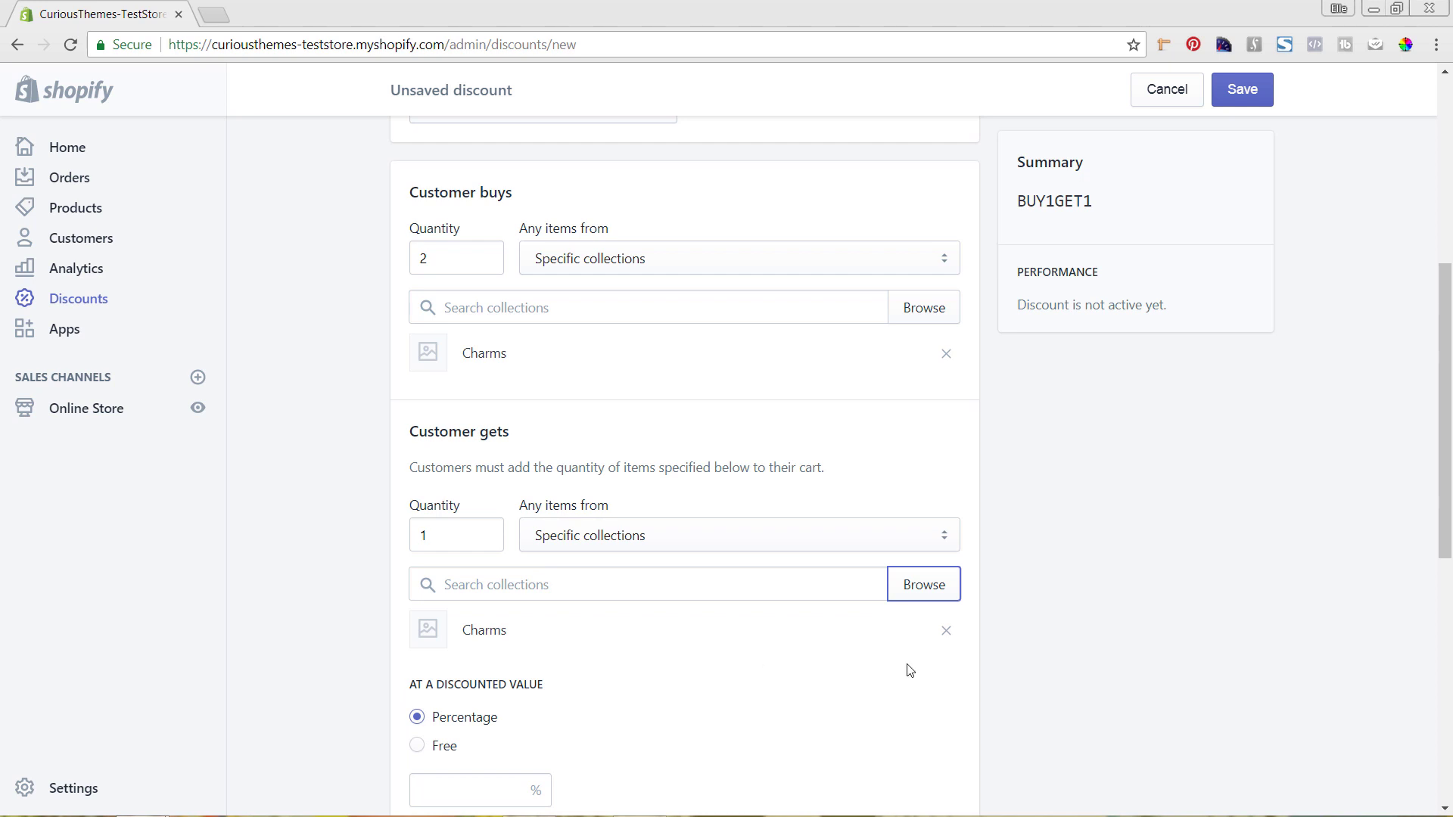
scroll(1048, 626, down, 4)
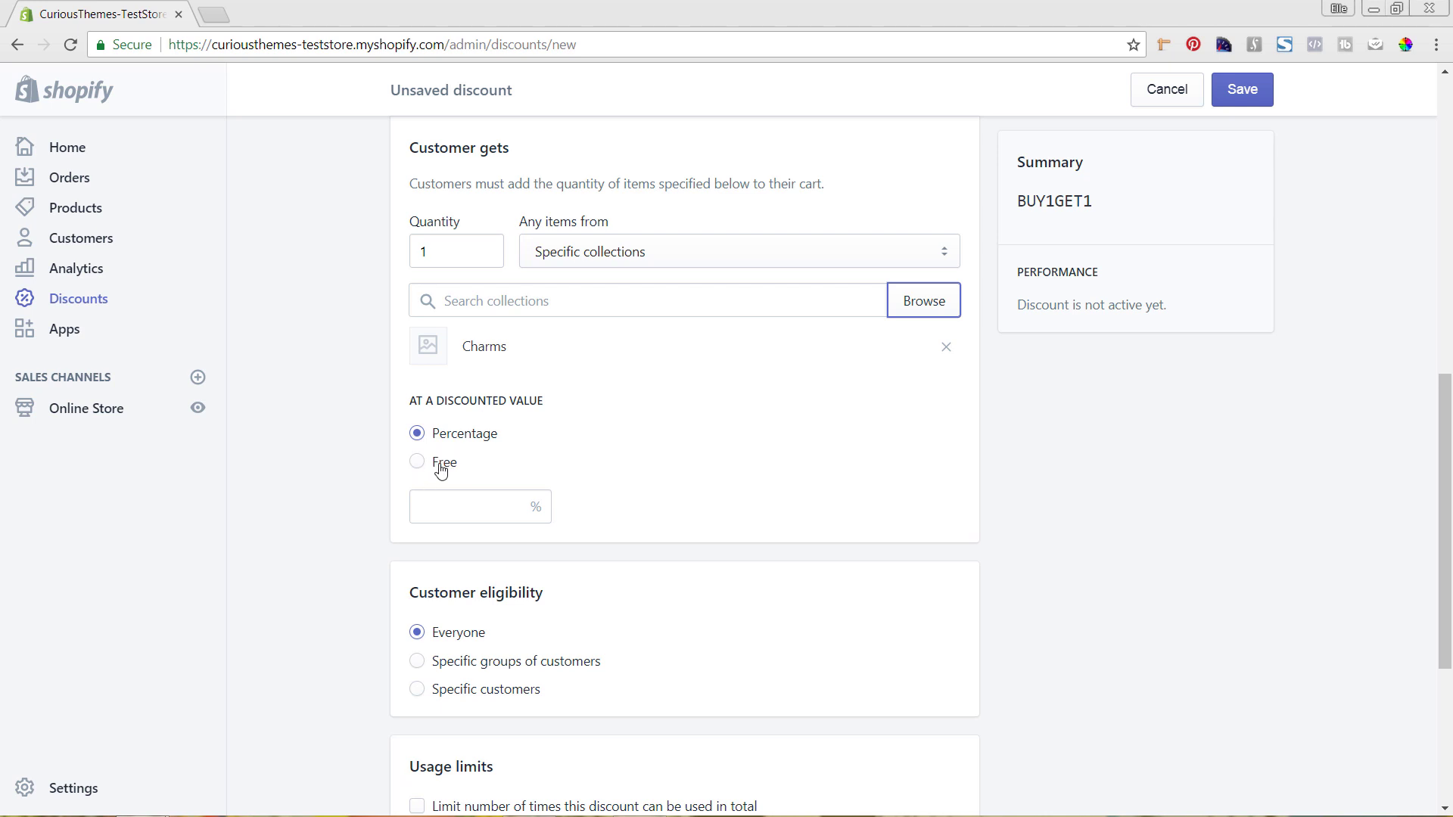
Make the rewarded Charm Free after briefly trying a percentage value
click(441, 468)
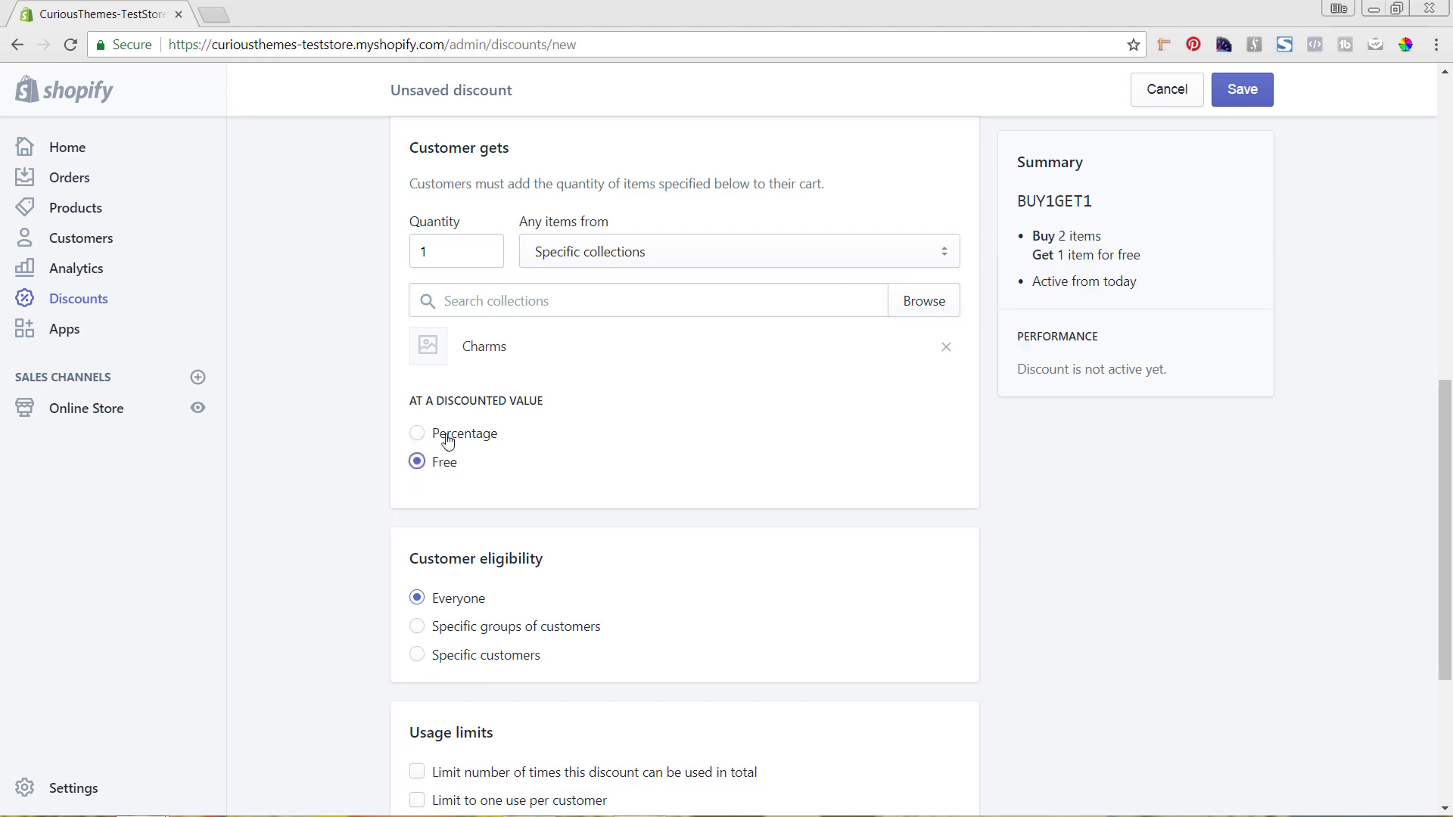
click(448, 441)
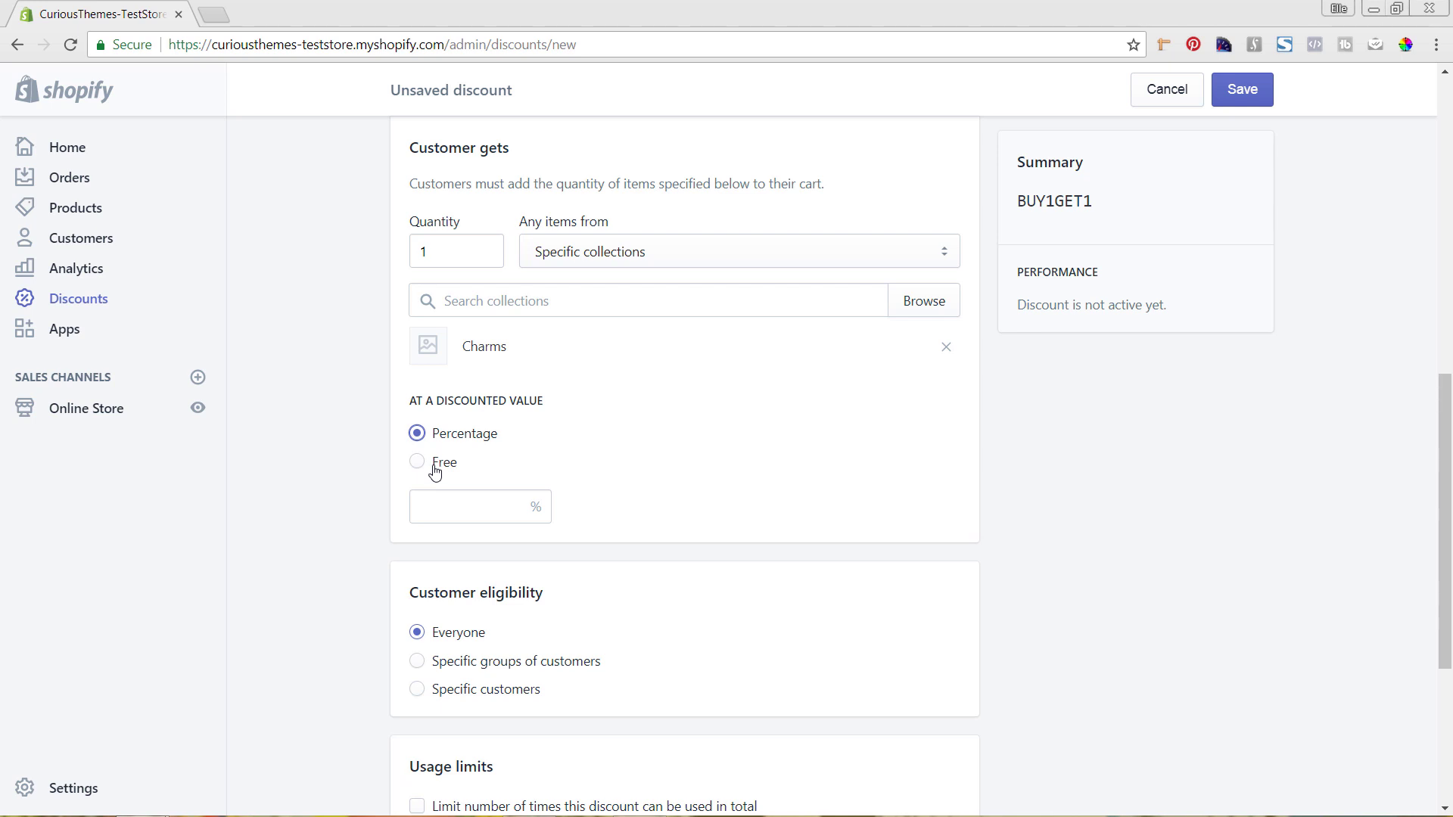
click(435, 471)
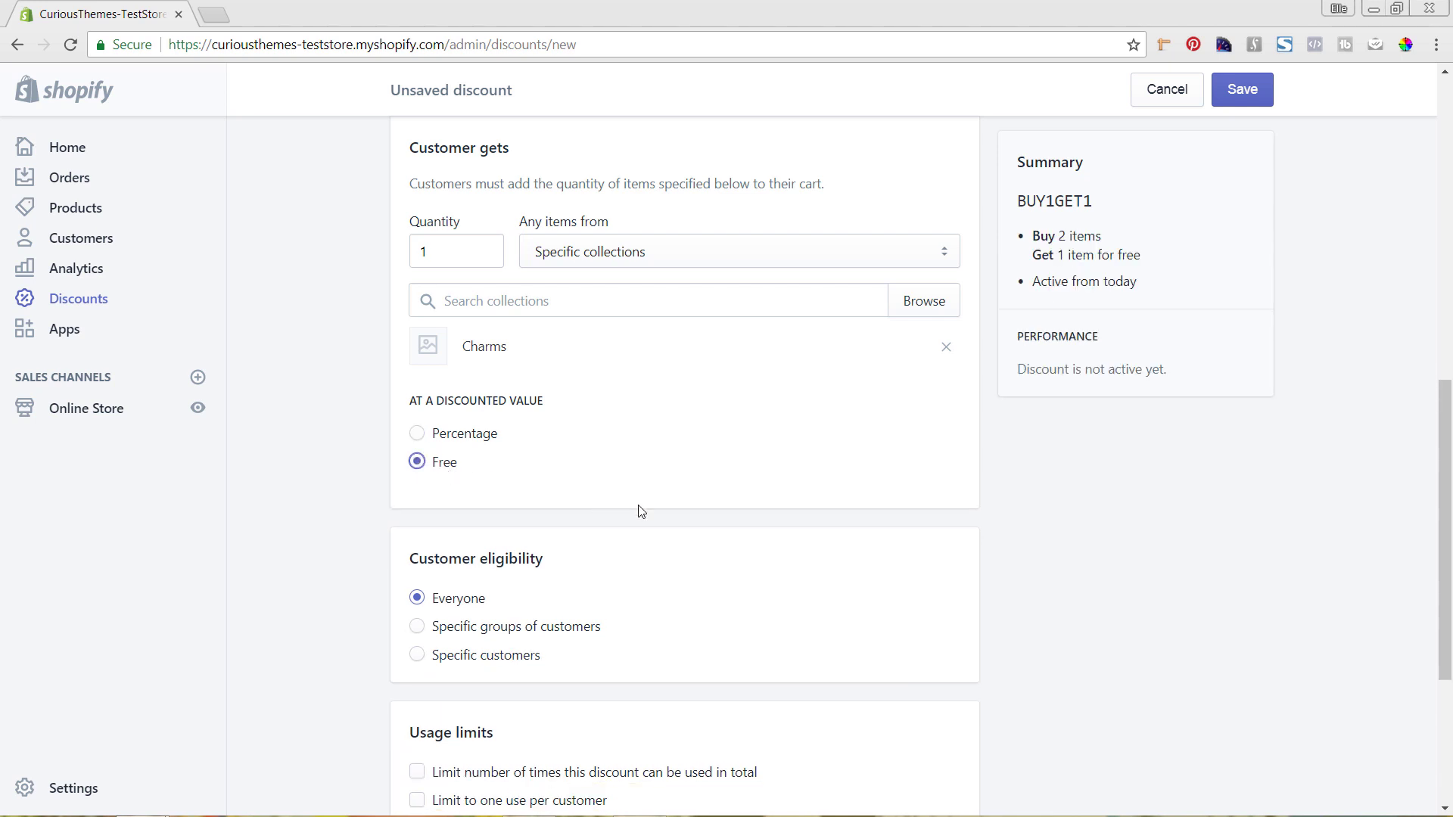
scroll(716, 528, down, 3)
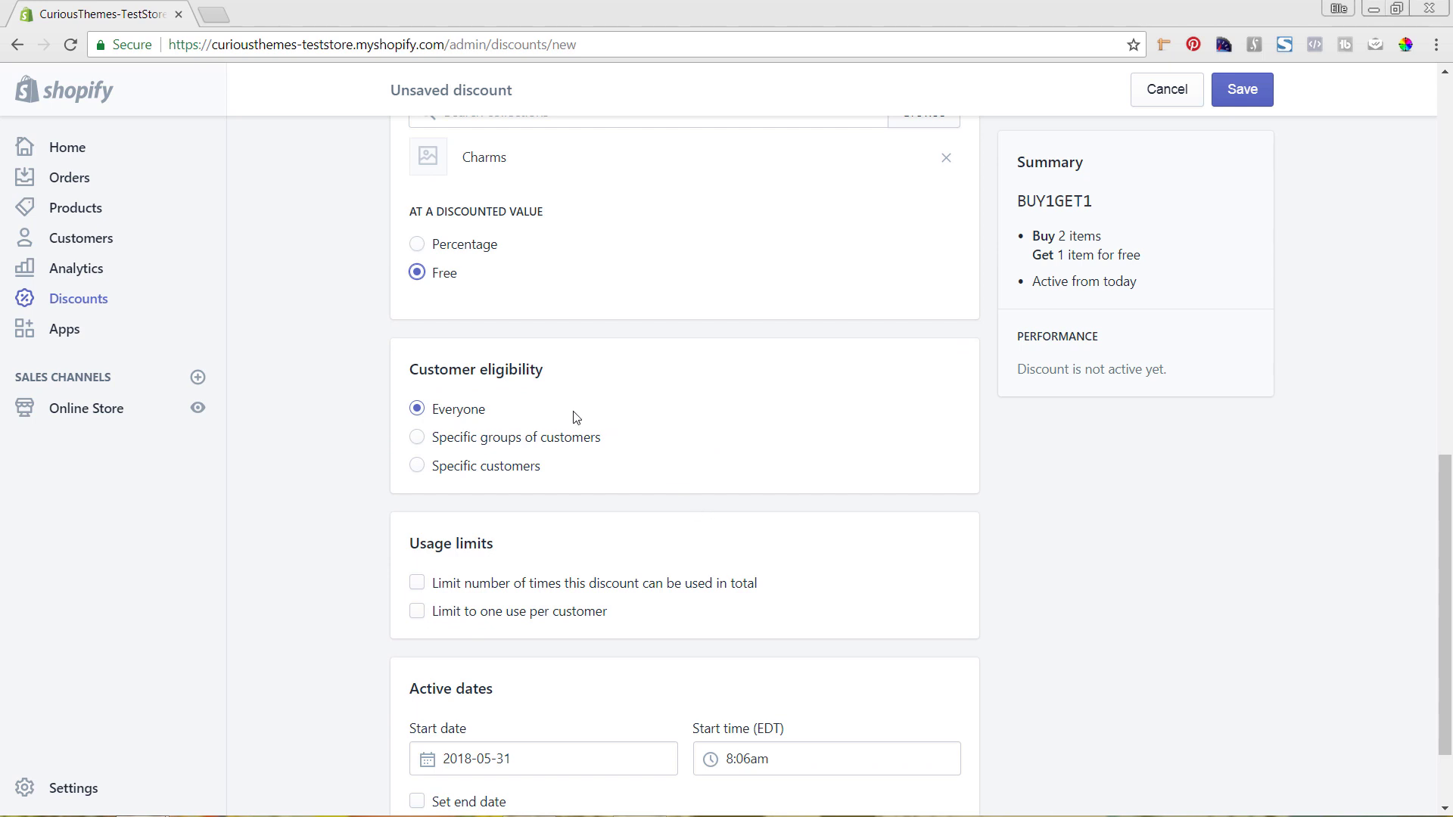
Check the specific customer groups, then keep eligibility set to Everyone
click(462, 446)
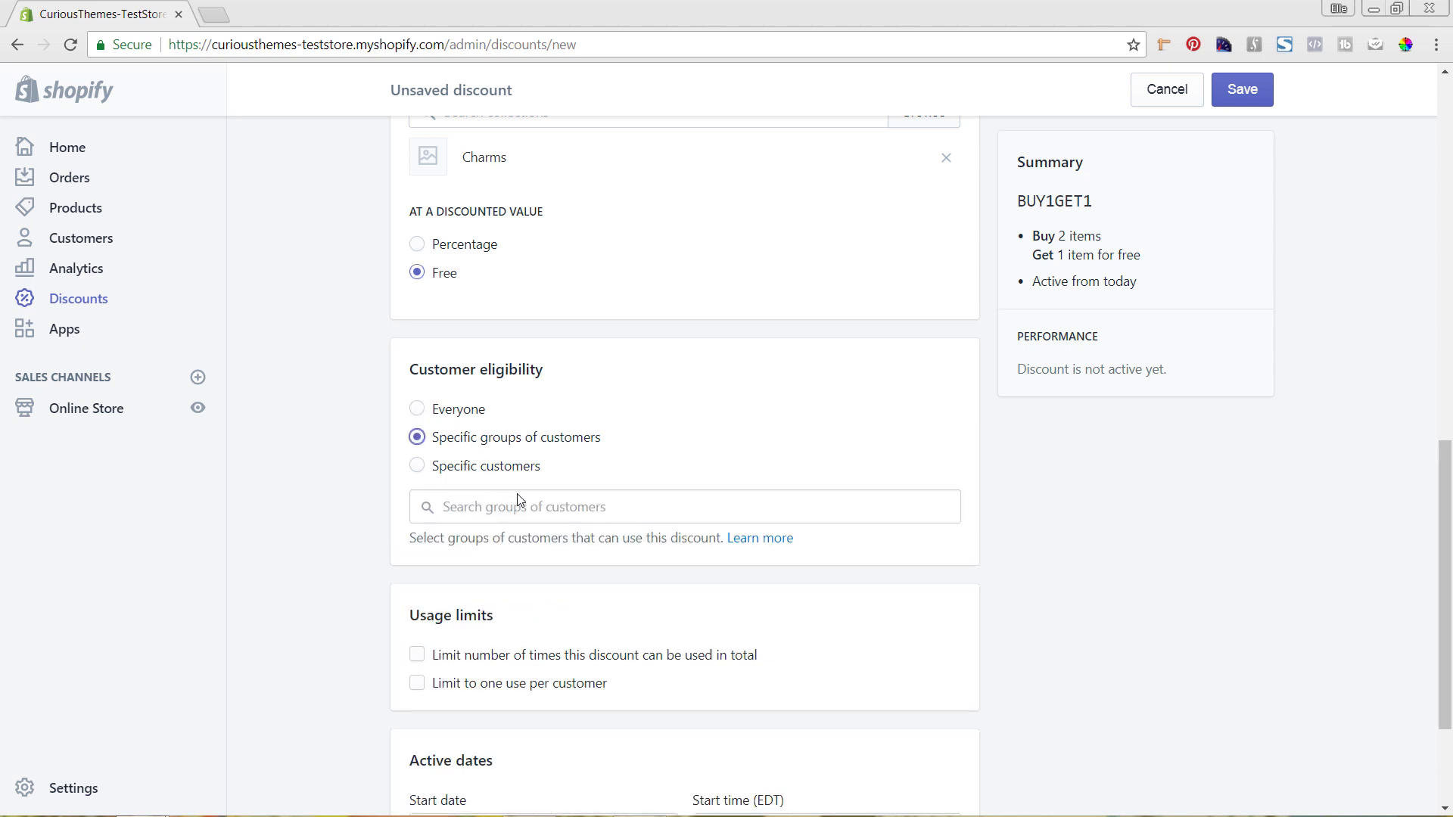
click(521, 503)
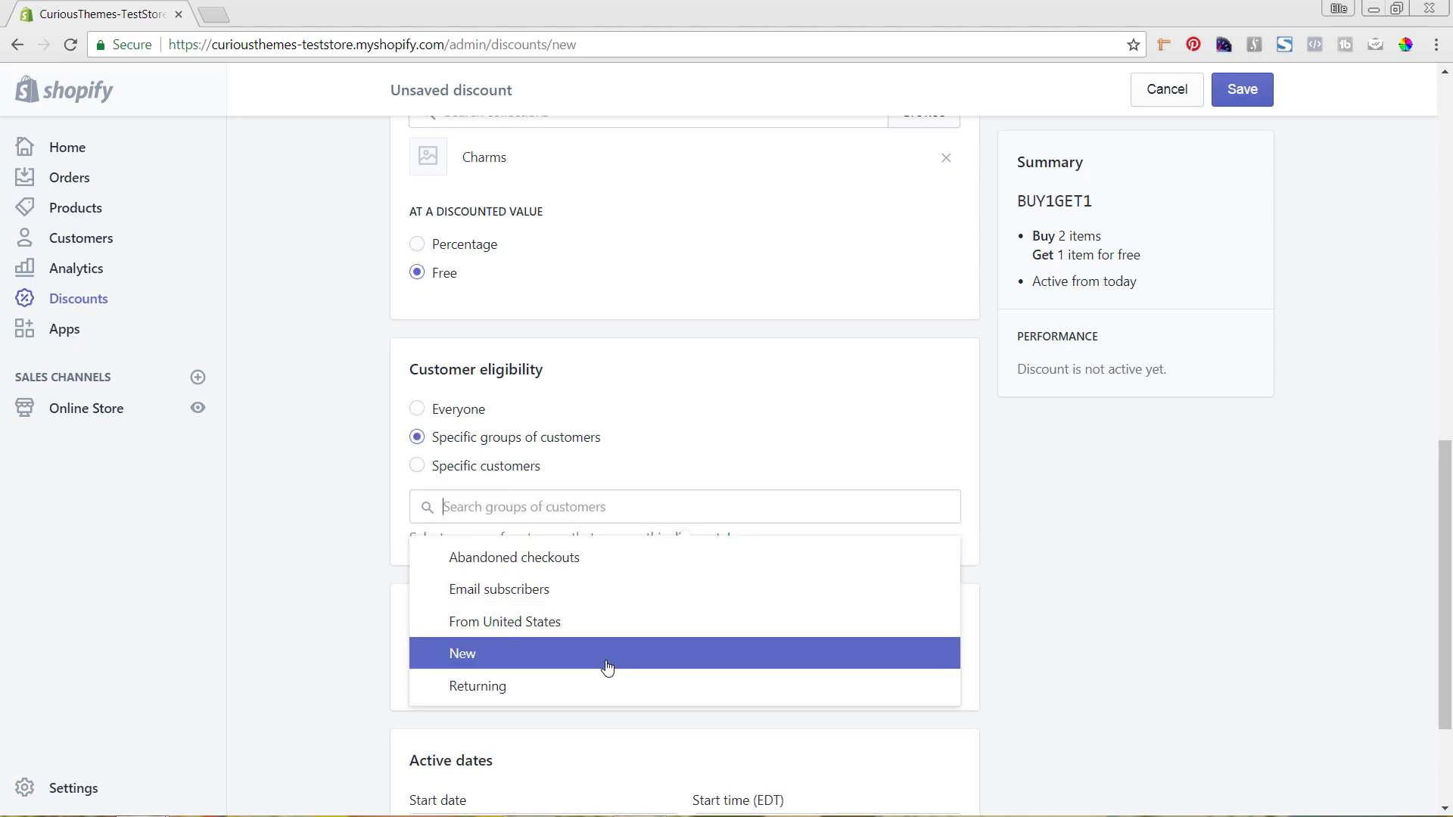
click(1036, 603)
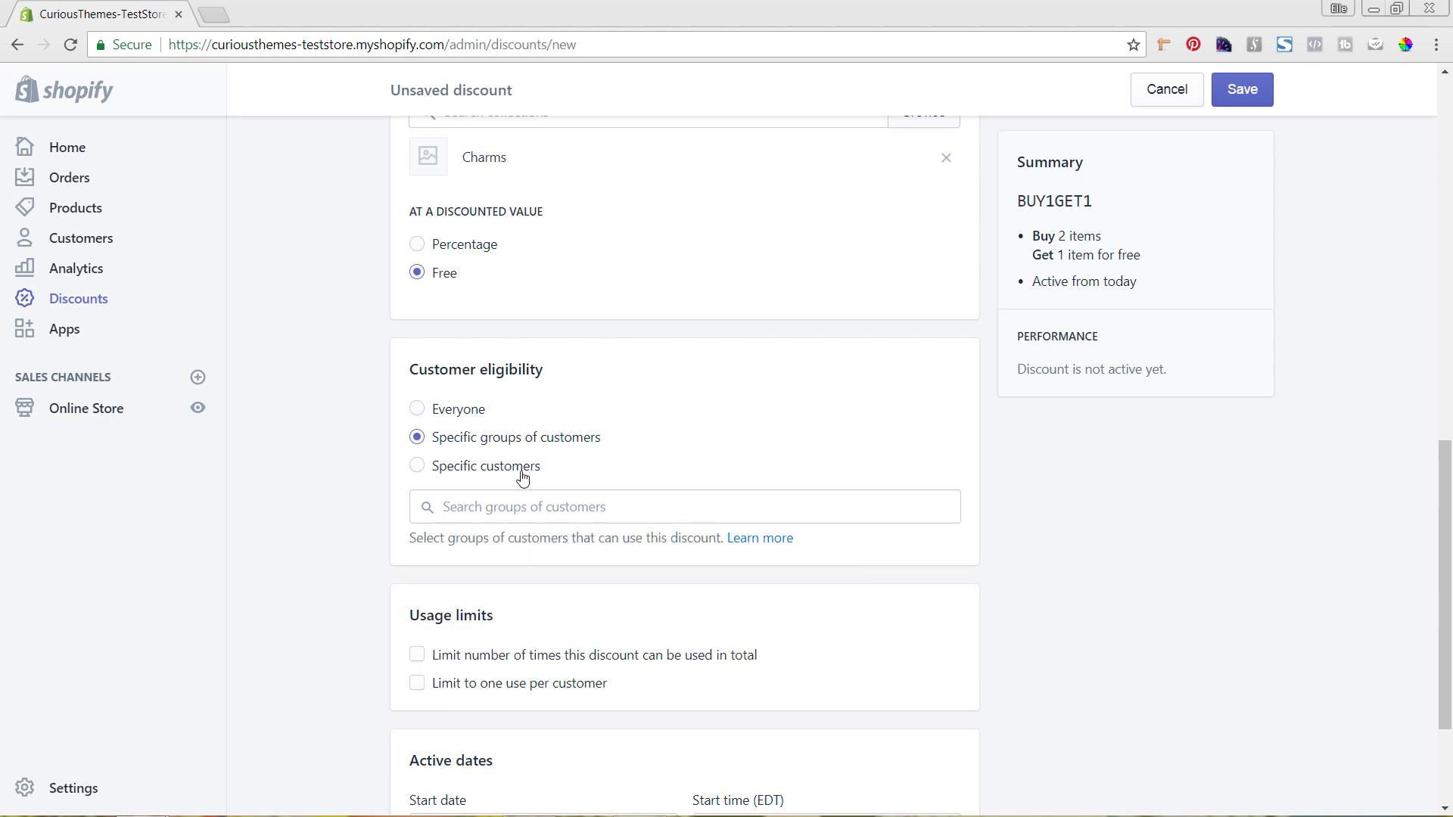
click(437, 410)
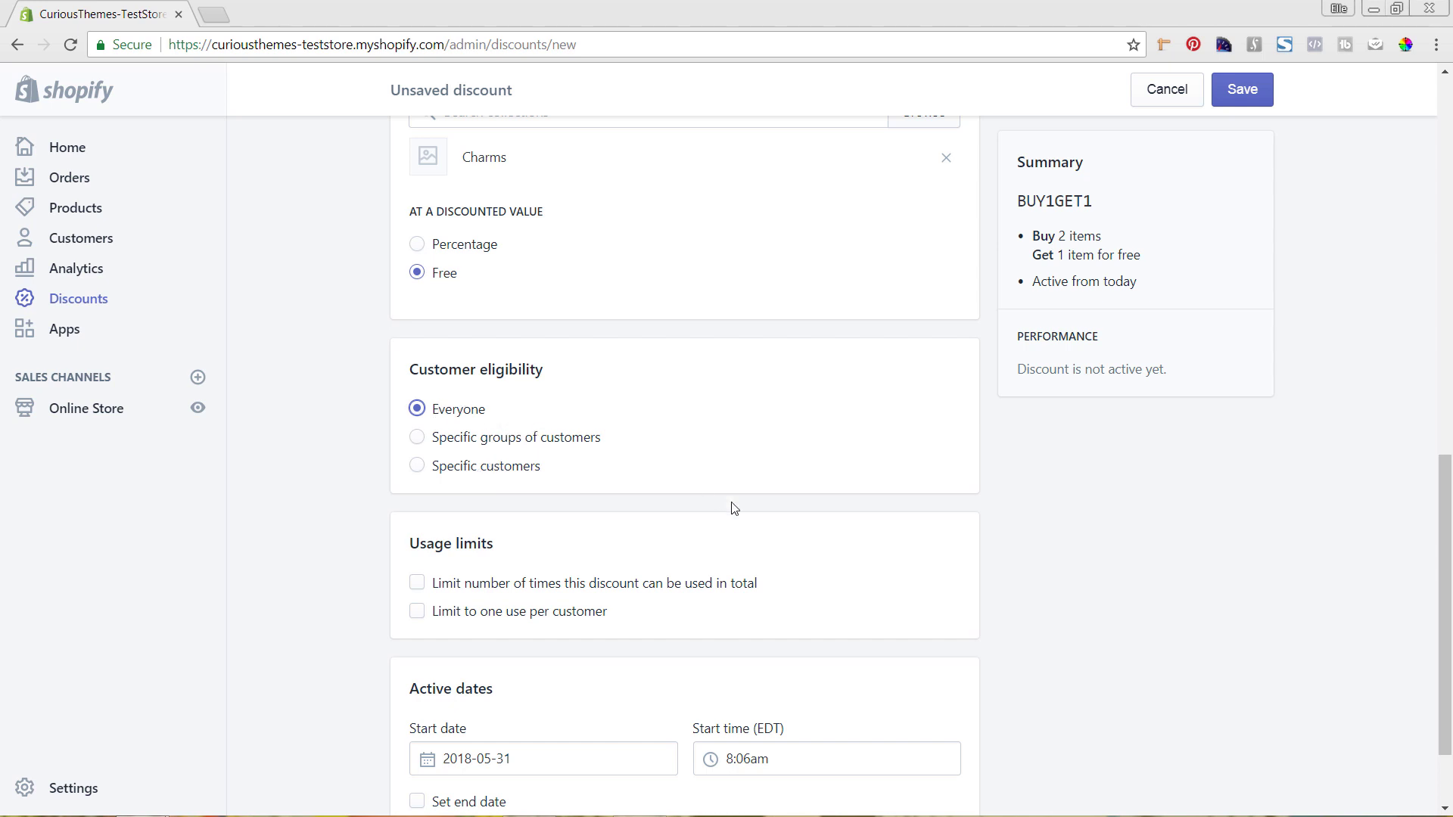
Limit the discount to one use per customer, leaving the start date at 2018-05-31
scroll(734, 506, down, 2)
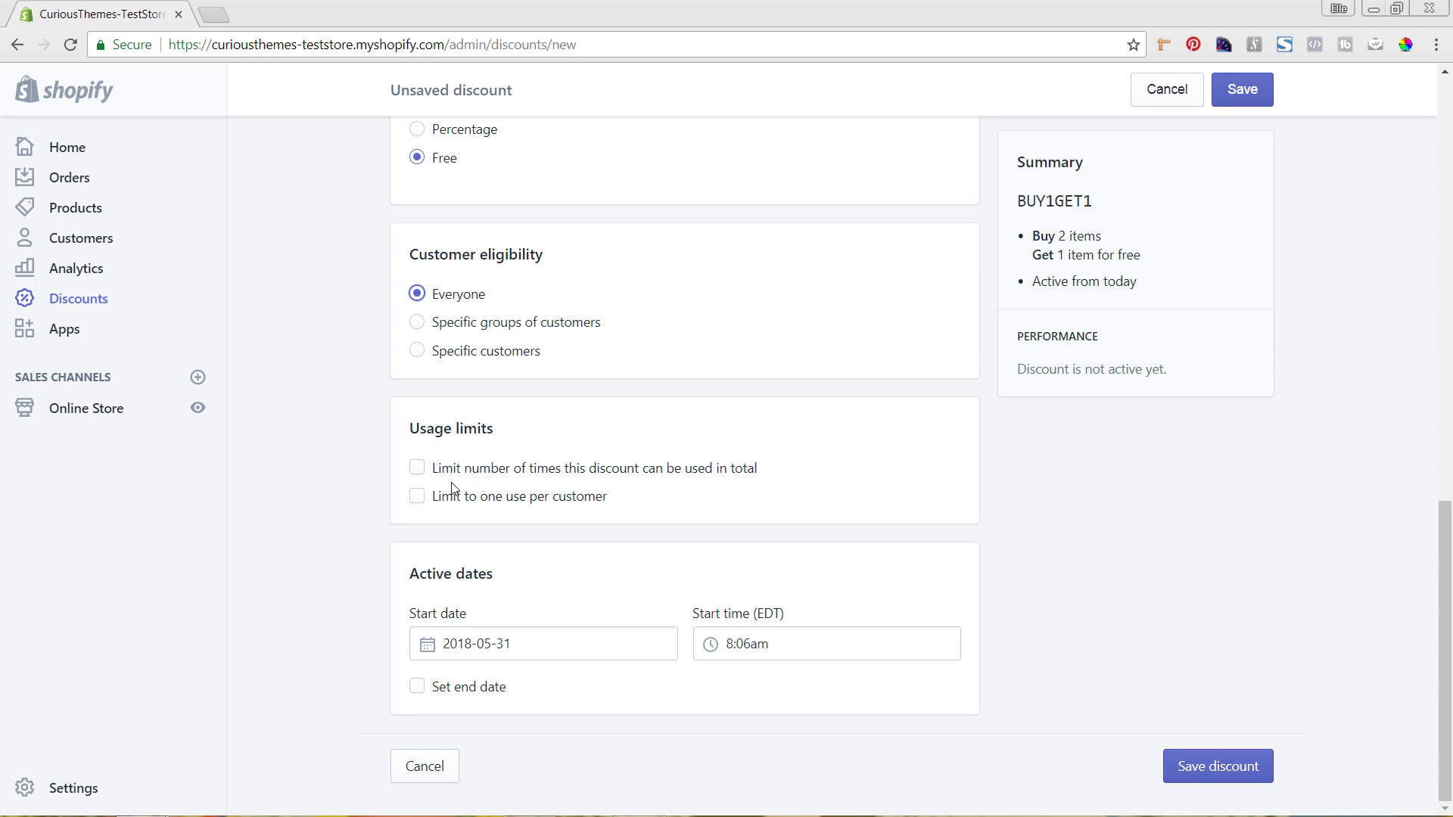
click(416, 501)
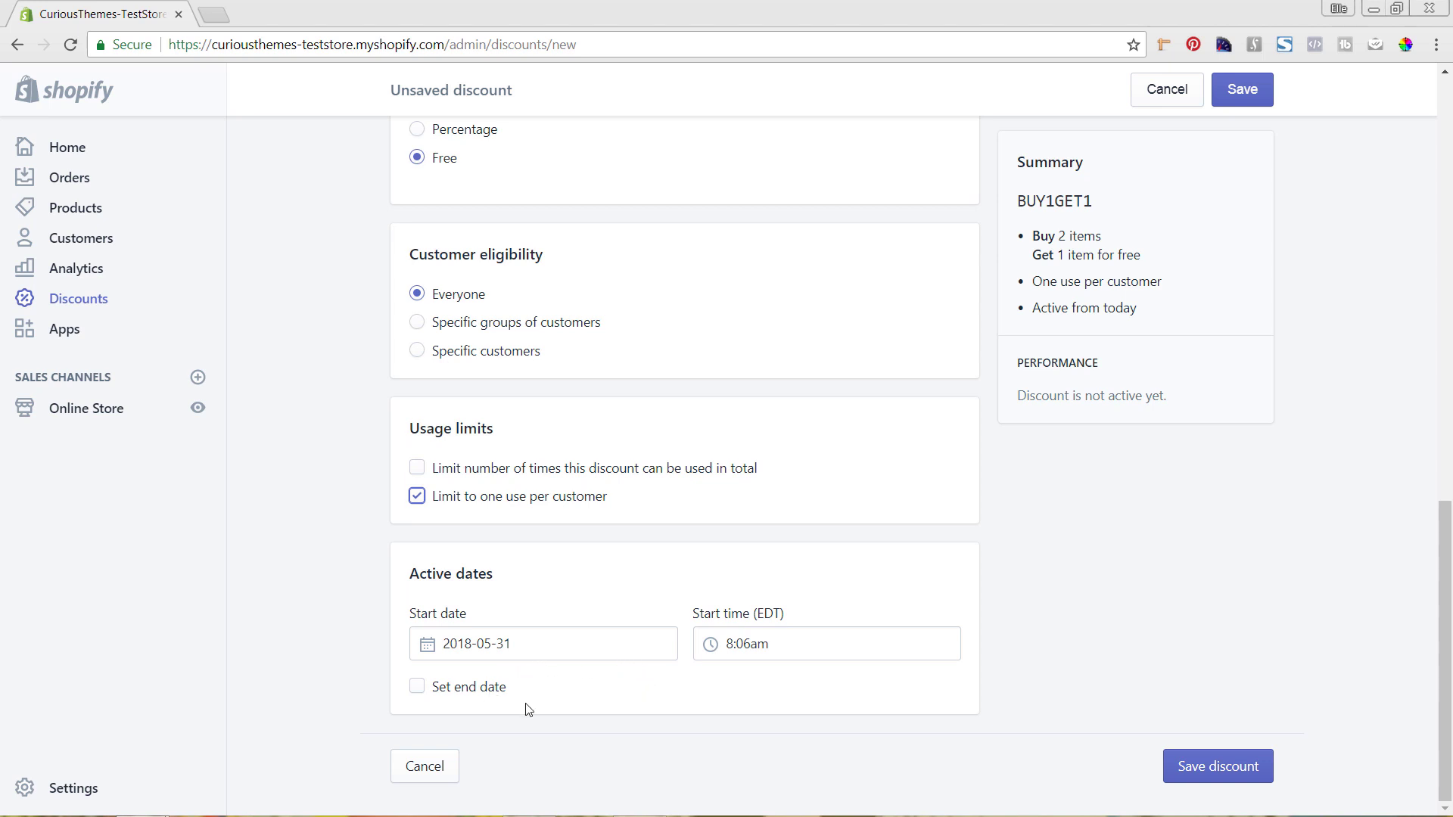
click(505, 645)
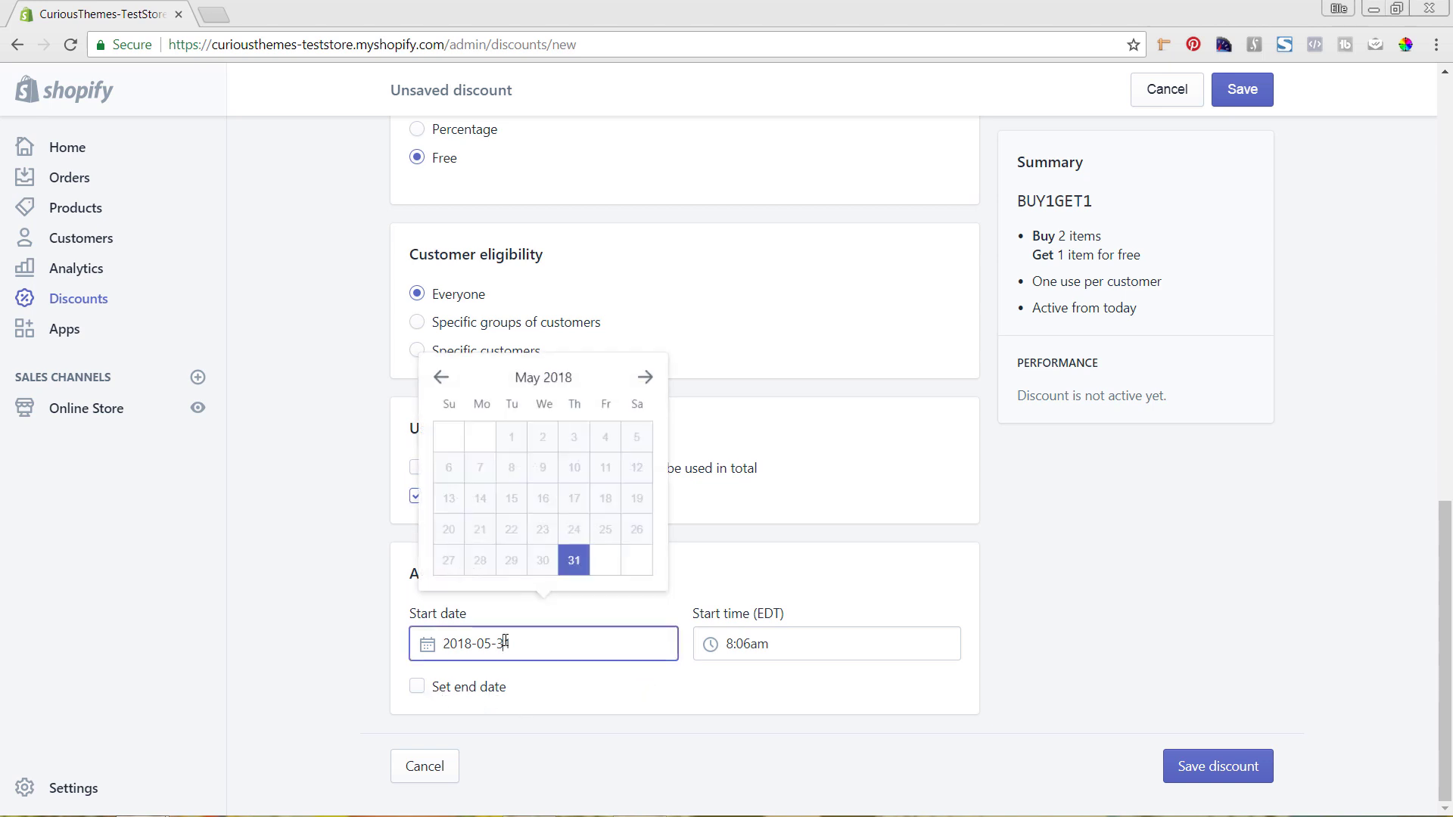
click(646, 377)
click(646, 377)
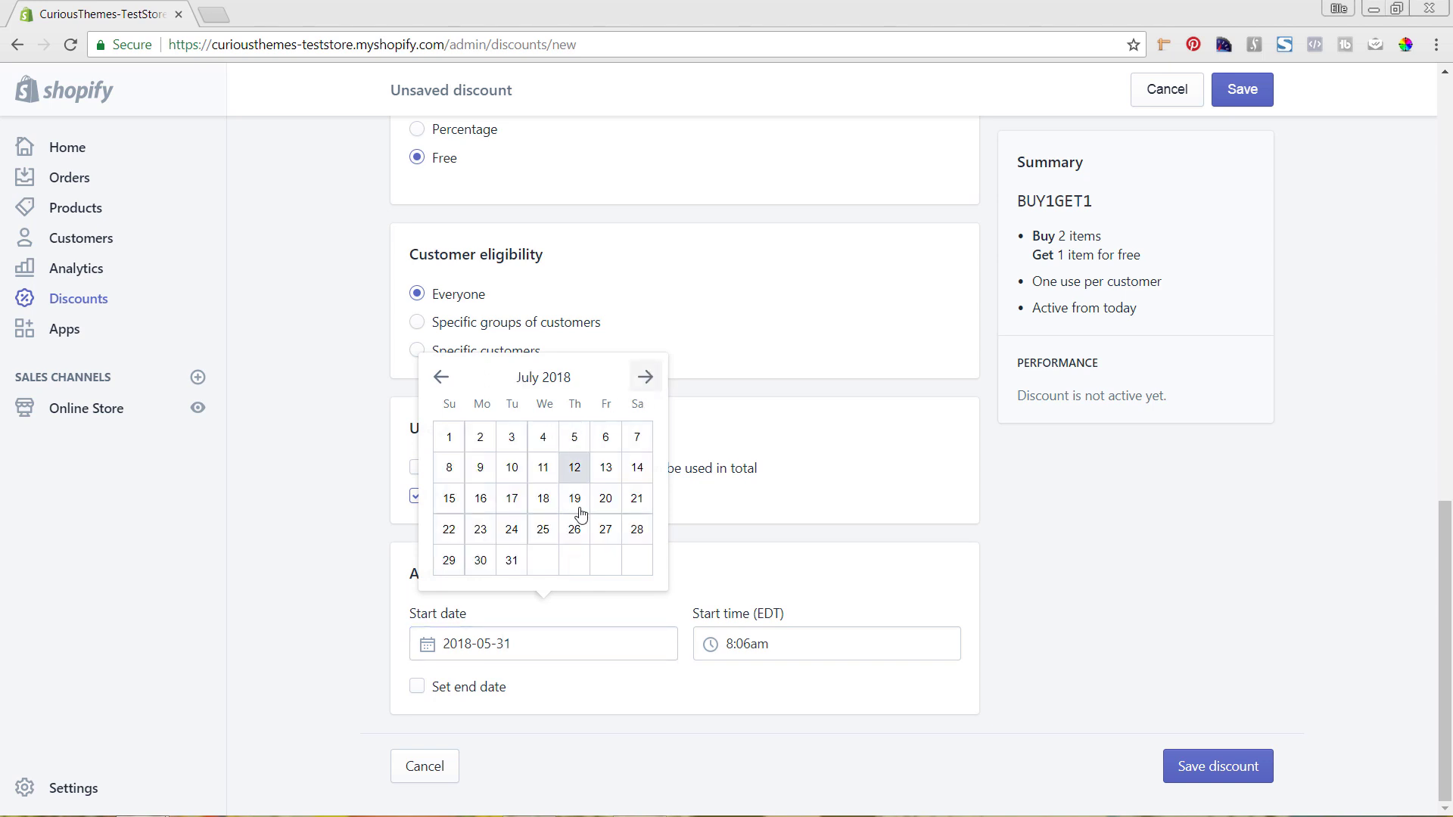
click(1109, 615)
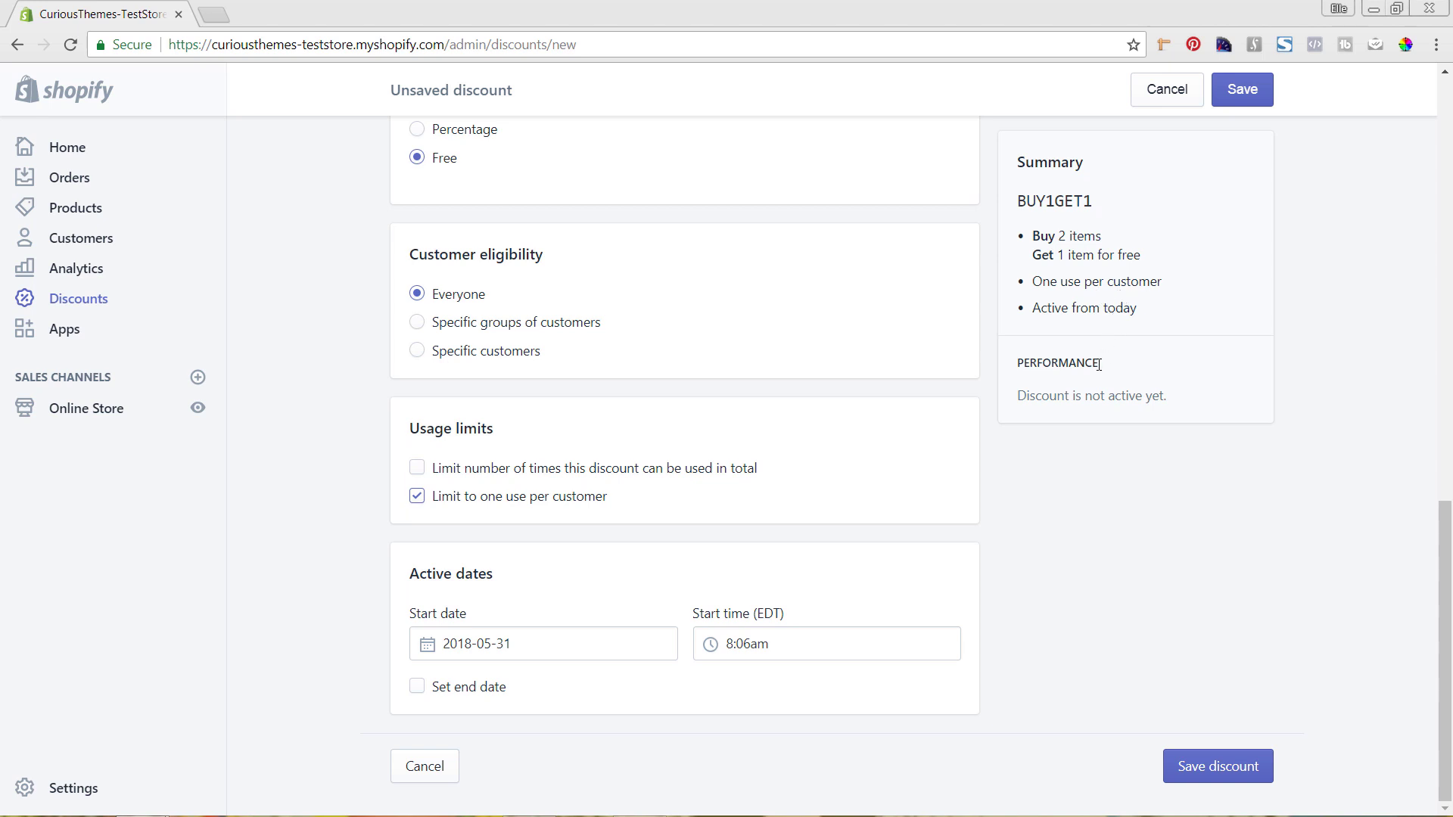
Review the form and save the BUY1GET1 discount
scroll(937, 409, up, 8)
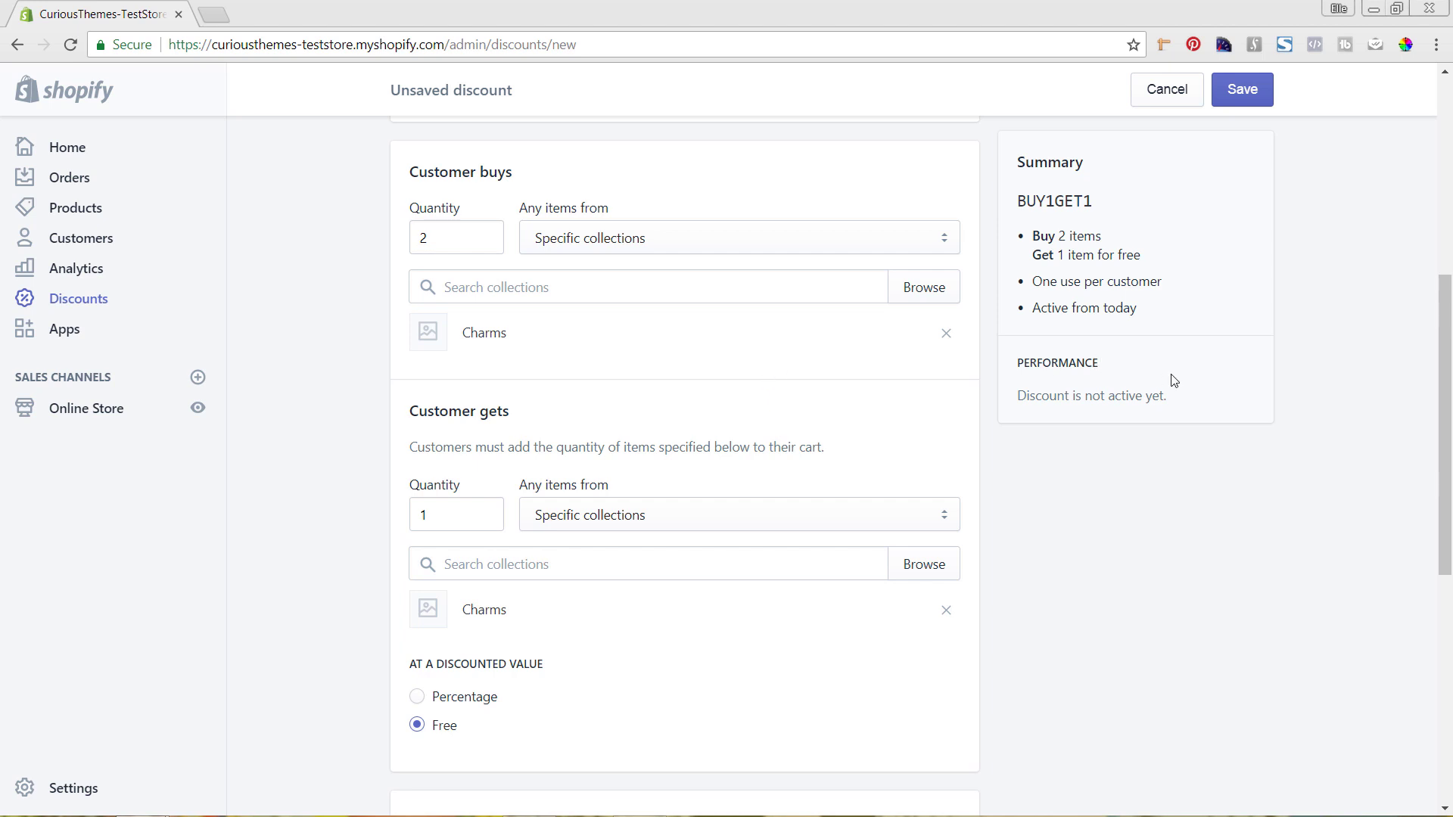
click(1250, 95)
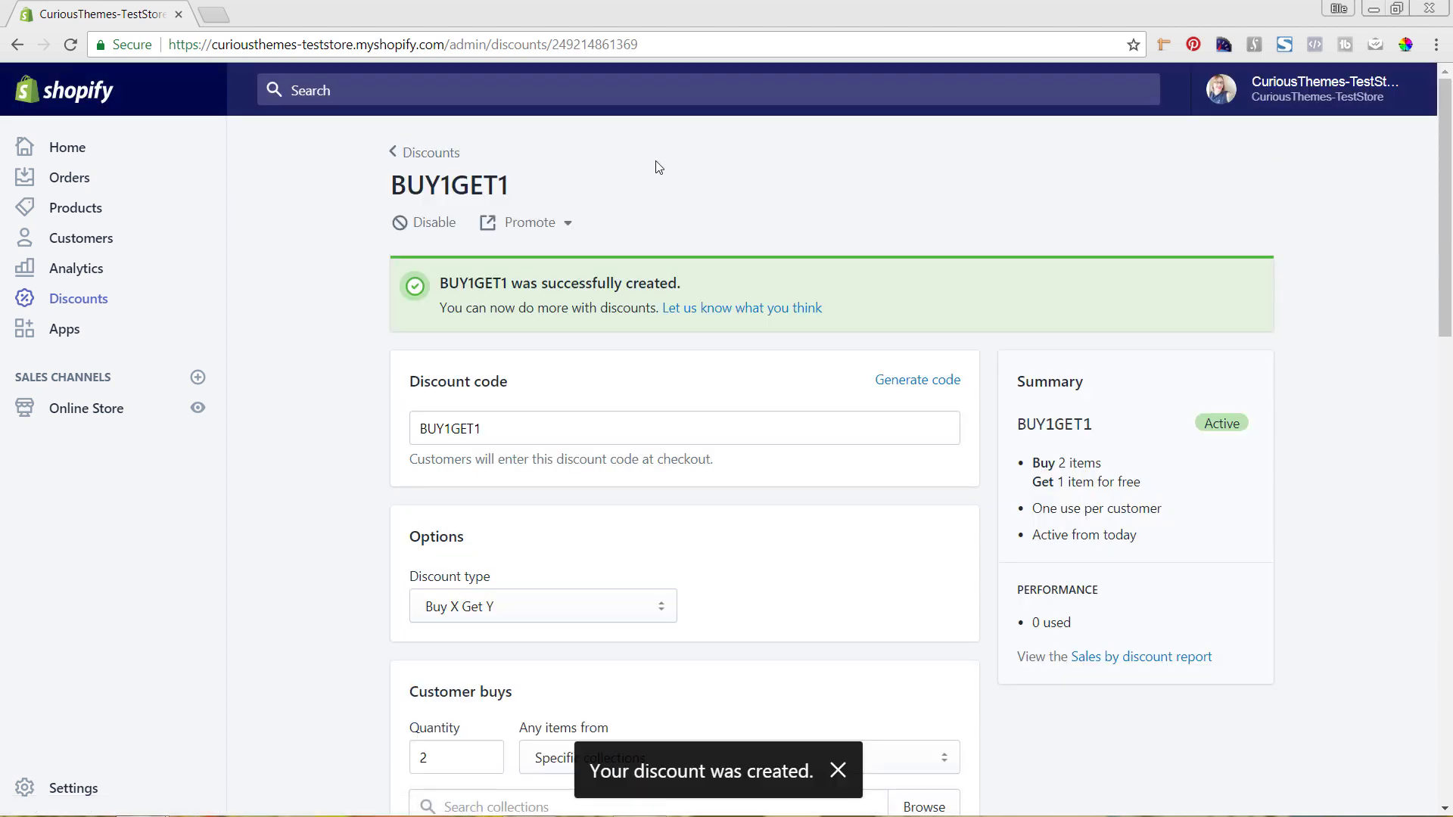
Go back to the Discounts list
click(448, 155)
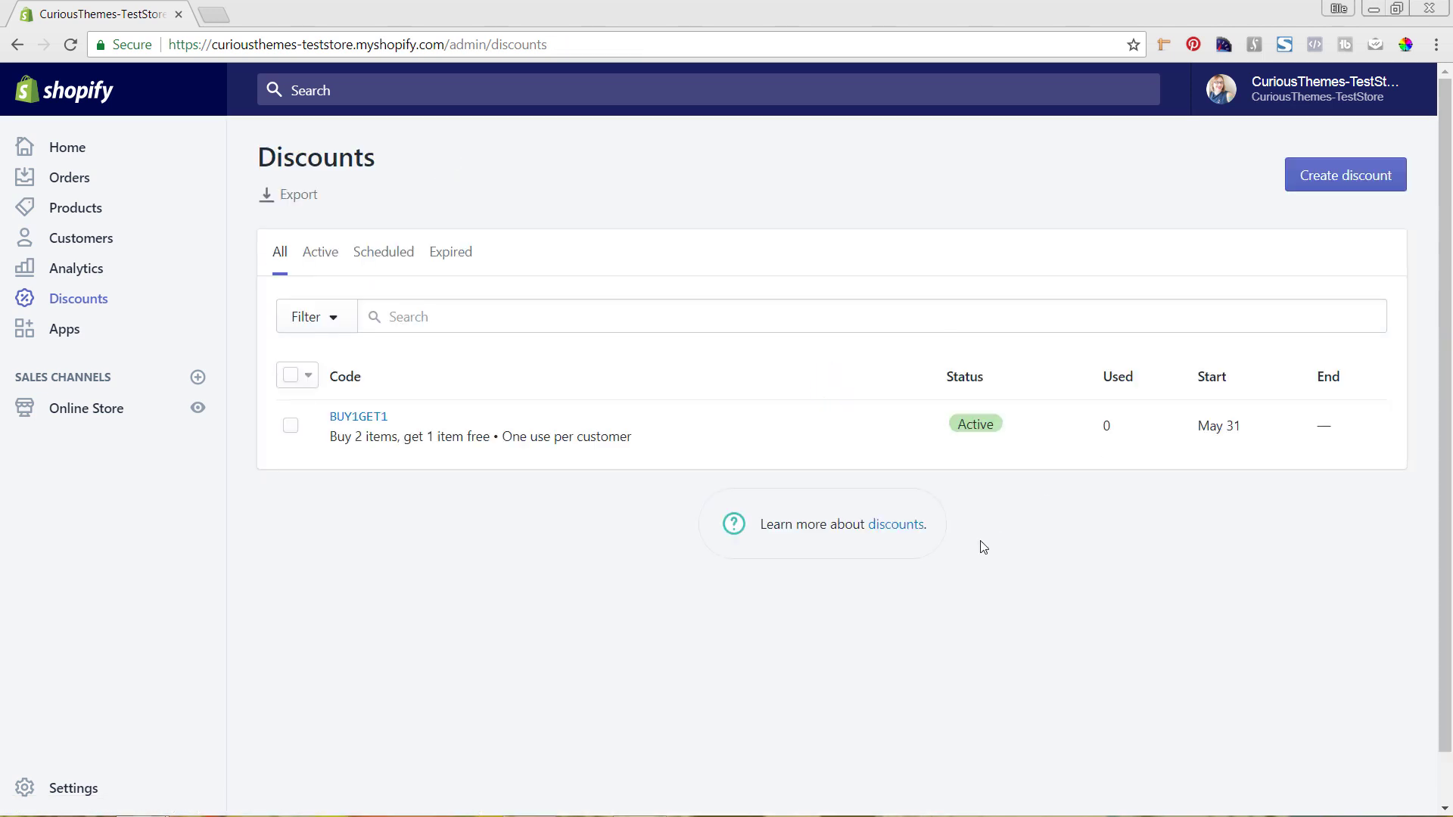